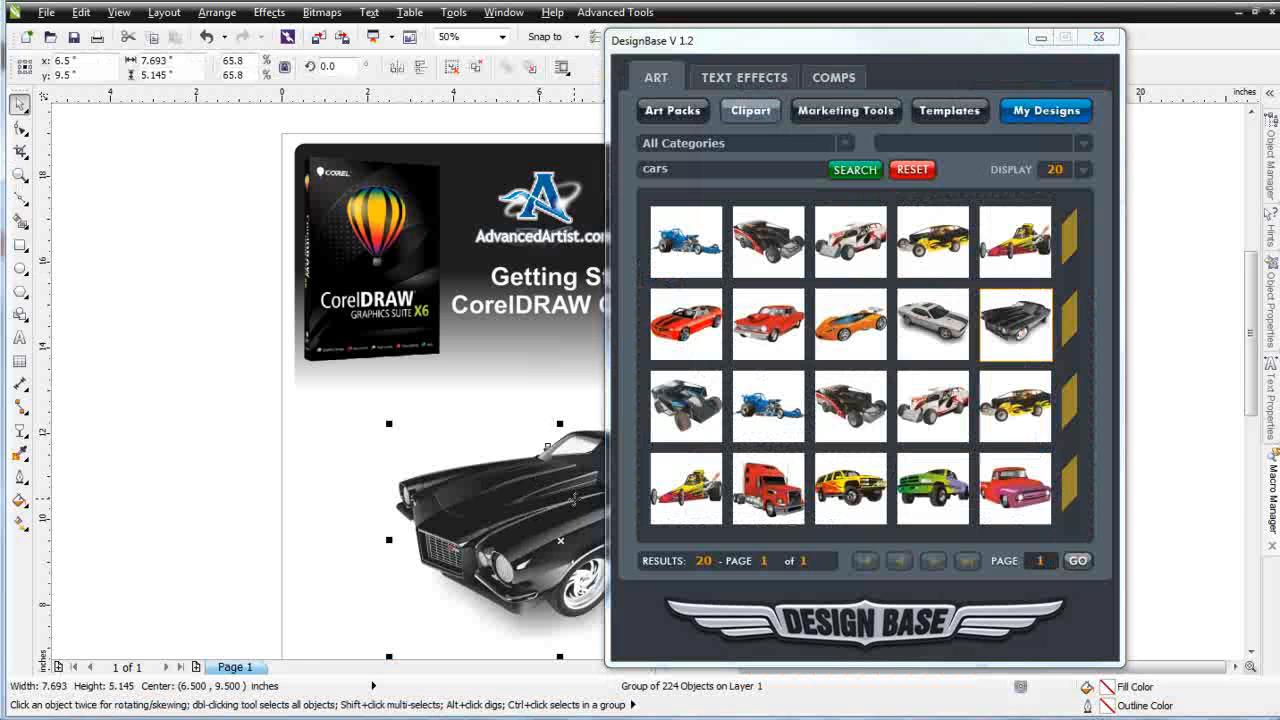
Move the car image to the left and rotate it about 10 degrees
{"action": "left_click_drag", "start_coordinate": [573, 495], "coordinate": [435, 458]}
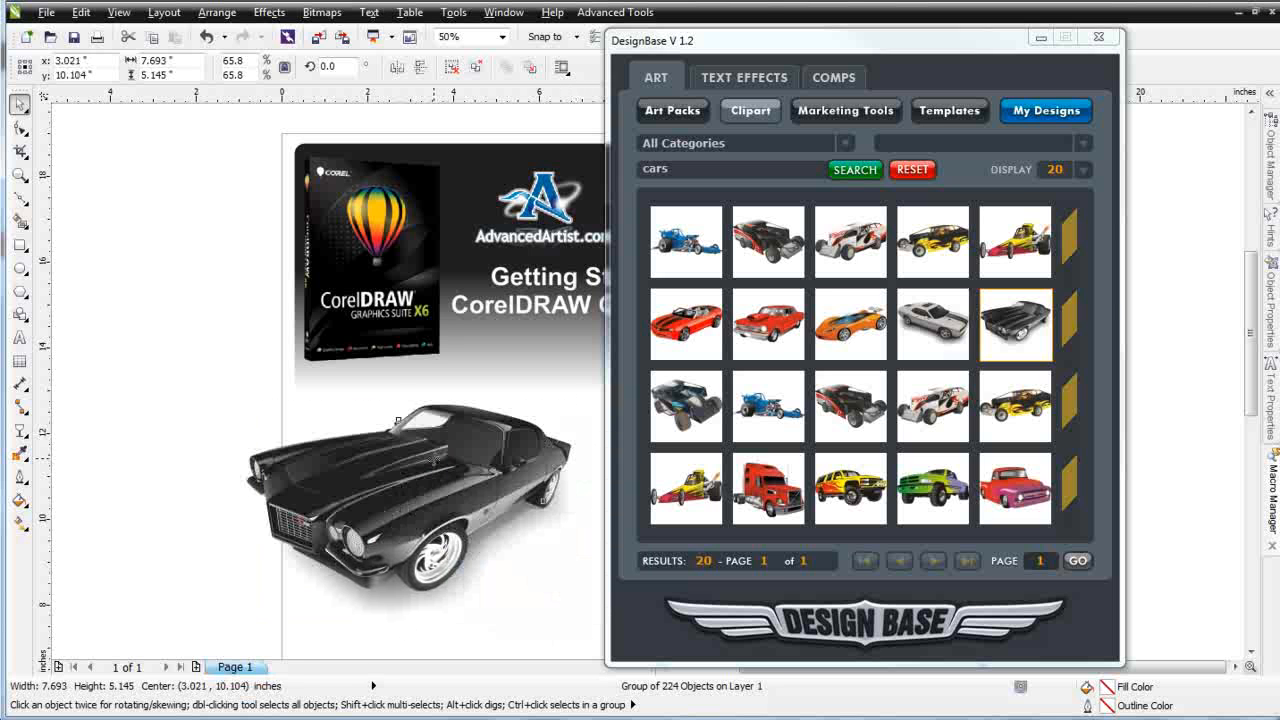
{"action": "left_click", "coordinate": [435, 458]}
{"action": "left_click_drag", "start_coordinate": [580, 402], "coordinate": [558, 380]}
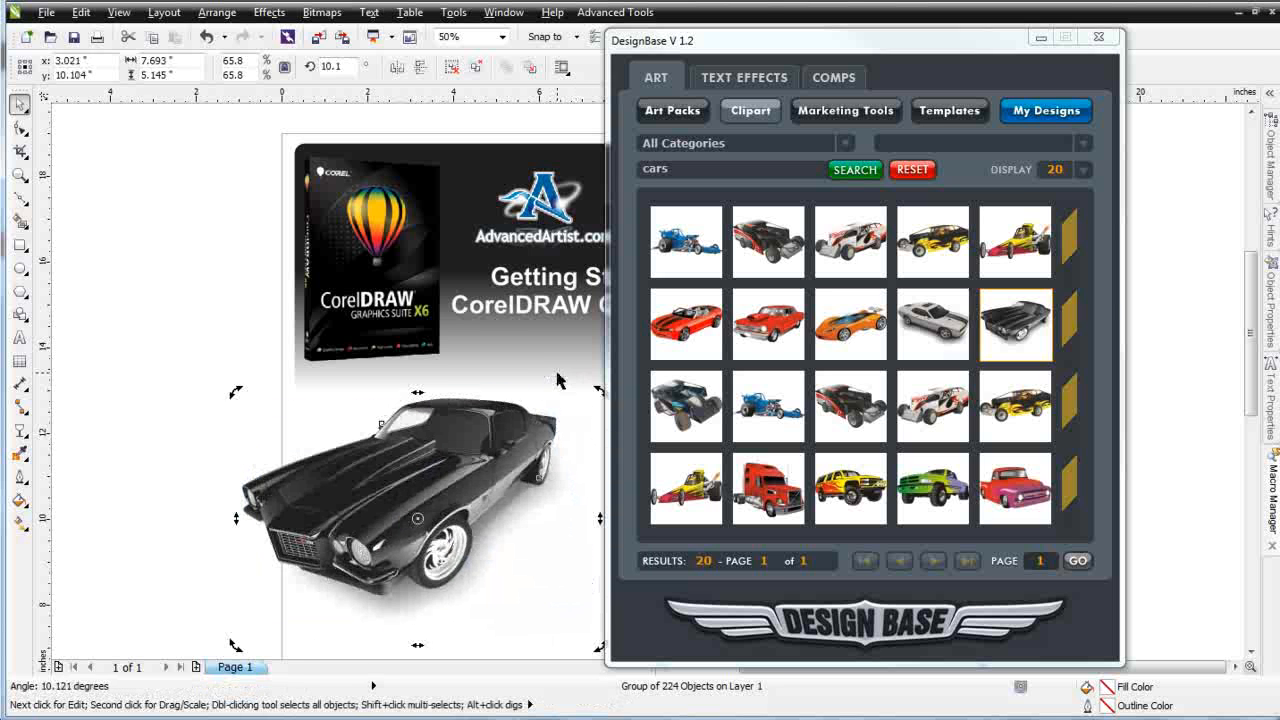
{"action": "left_click", "coordinate": [452, 500]}
{"action": "left_click_drag", "start_coordinate": [452, 500], "coordinate": [475, 493]}
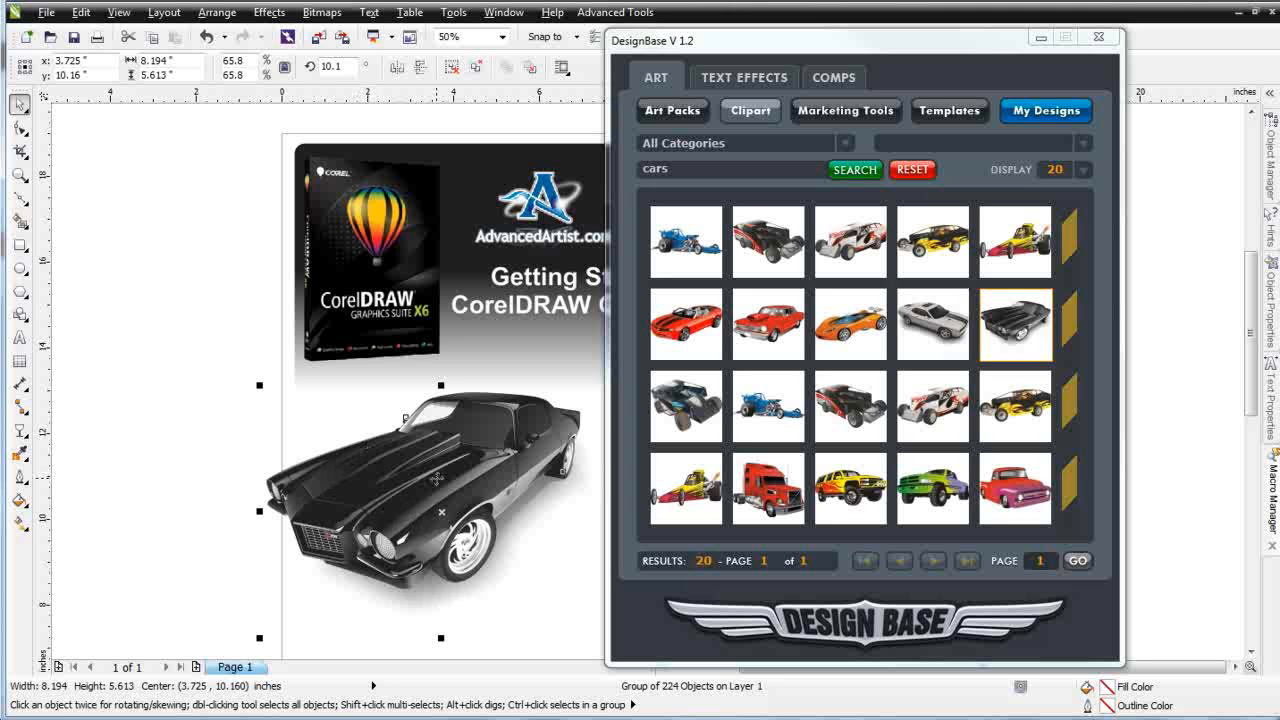
Switch the DesignBase clipart category to Monochrome and open the Animal_02 tiger preview
{"action": "left_click", "coordinate": [847, 148]}
{"action": "left_click_drag", "start_coordinate": [846, 178], "coordinate": [850, 210]}
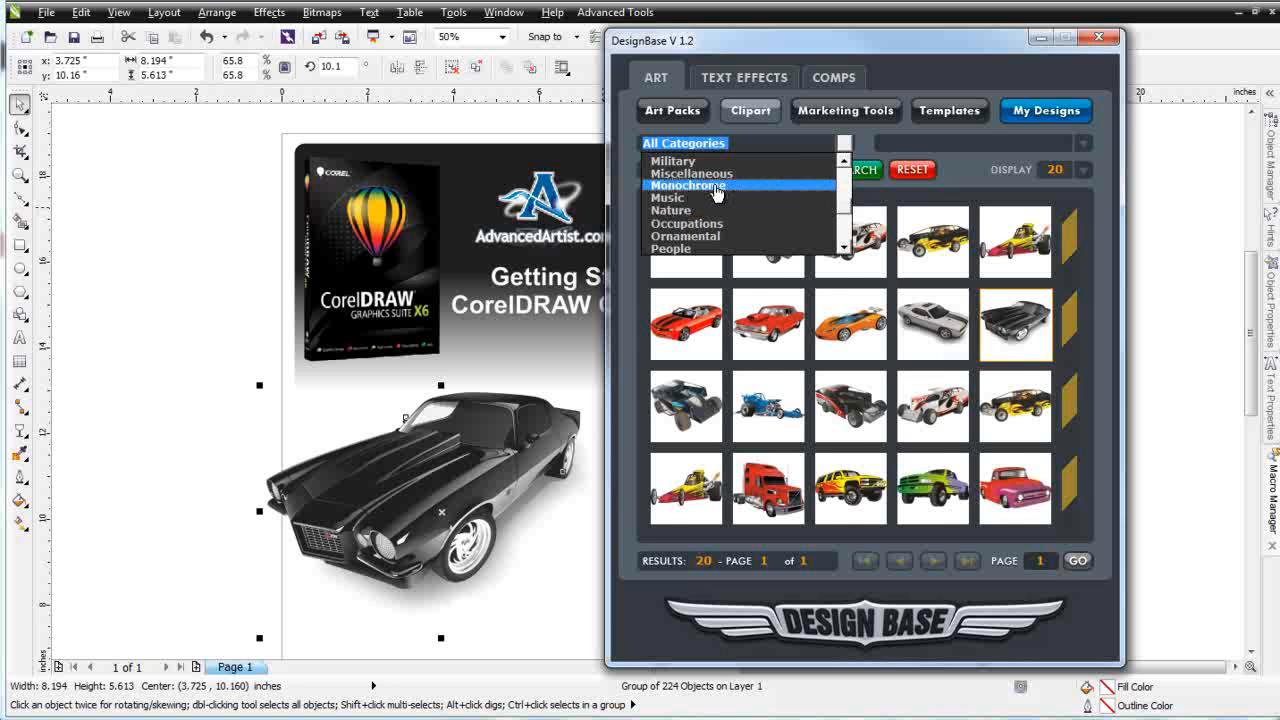
{"action": "left_click", "coordinate": [716, 188]}
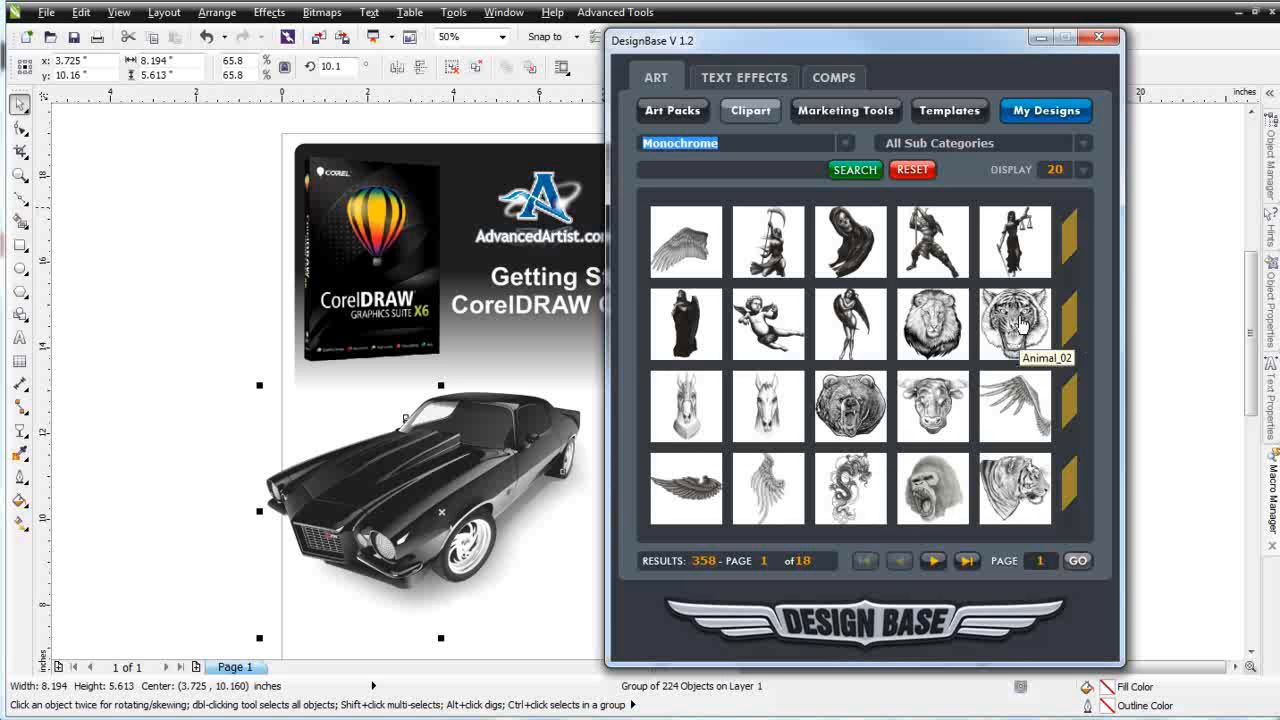
{"action": "left_click", "coordinate": [1019, 322]}
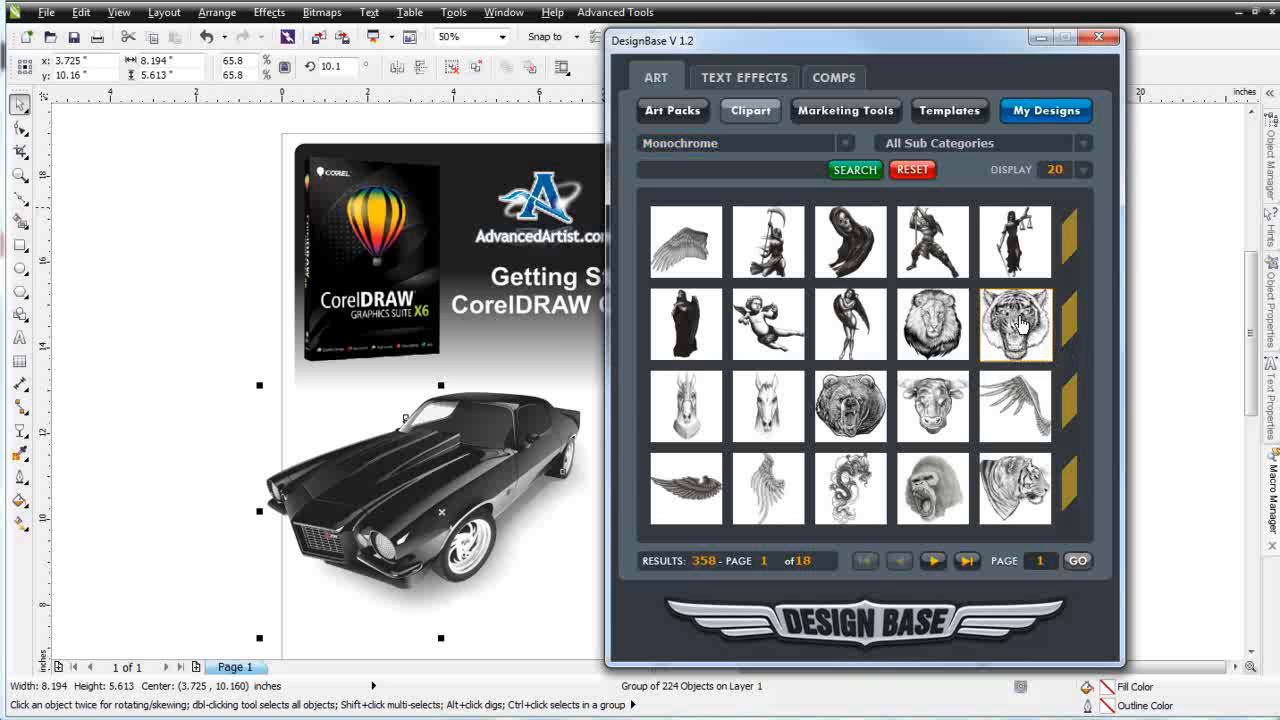
{"action": "double_click", "coordinate": [1019, 322]}
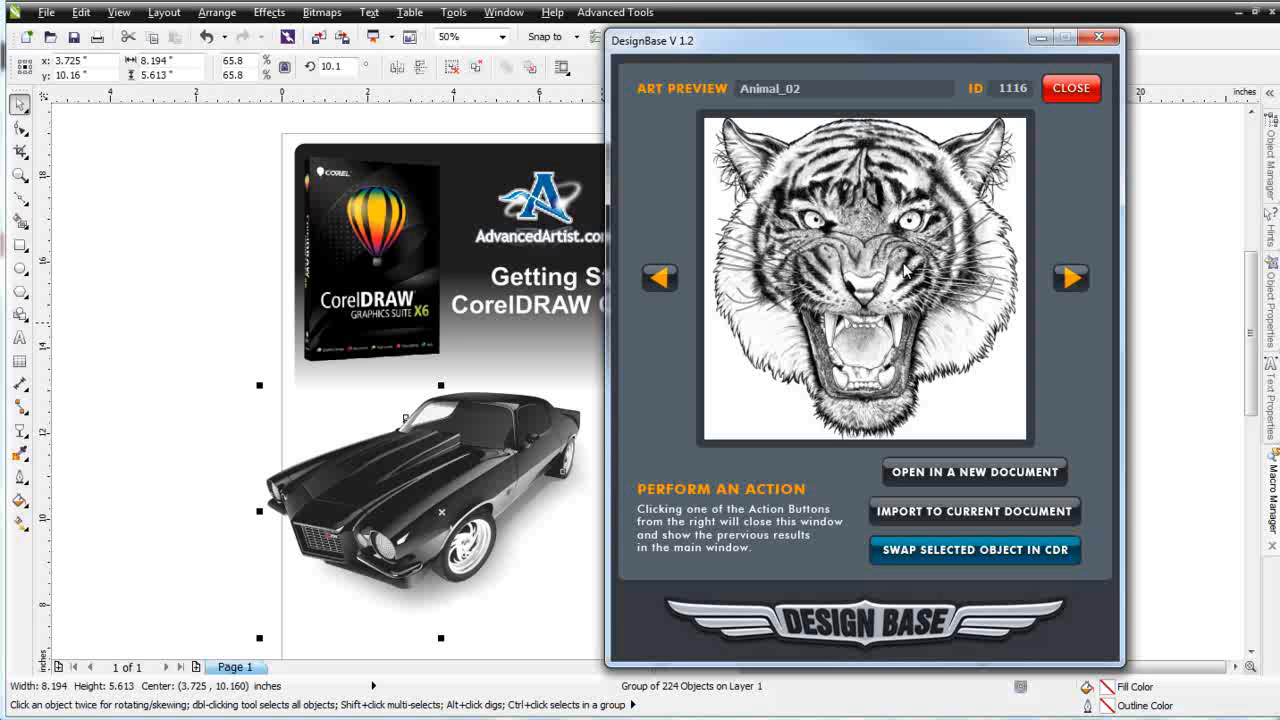
Page back and forth through the neighbouring Monochrome clipart previews
{"action": "left_click", "coordinate": [1071, 280]}
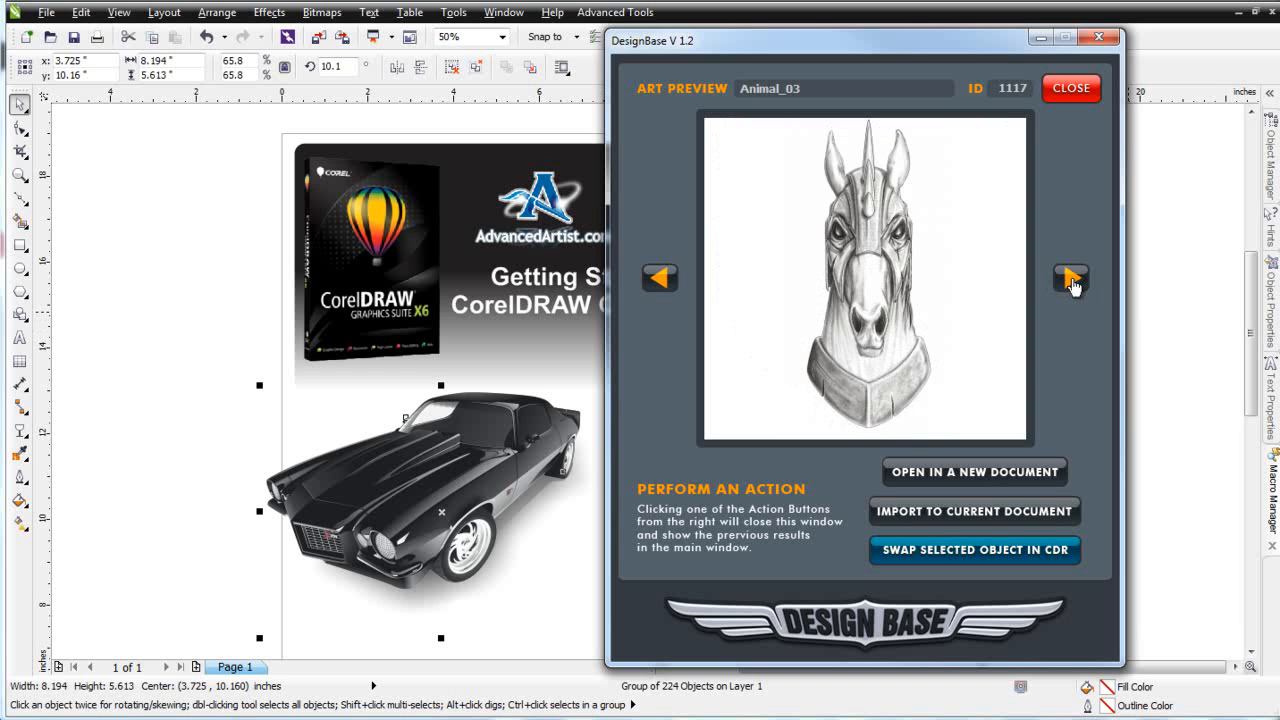
{"action": "left_click", "coordinate": [1071, 280]}
{"action": "left_click", "coordinate": [1071, 282]}
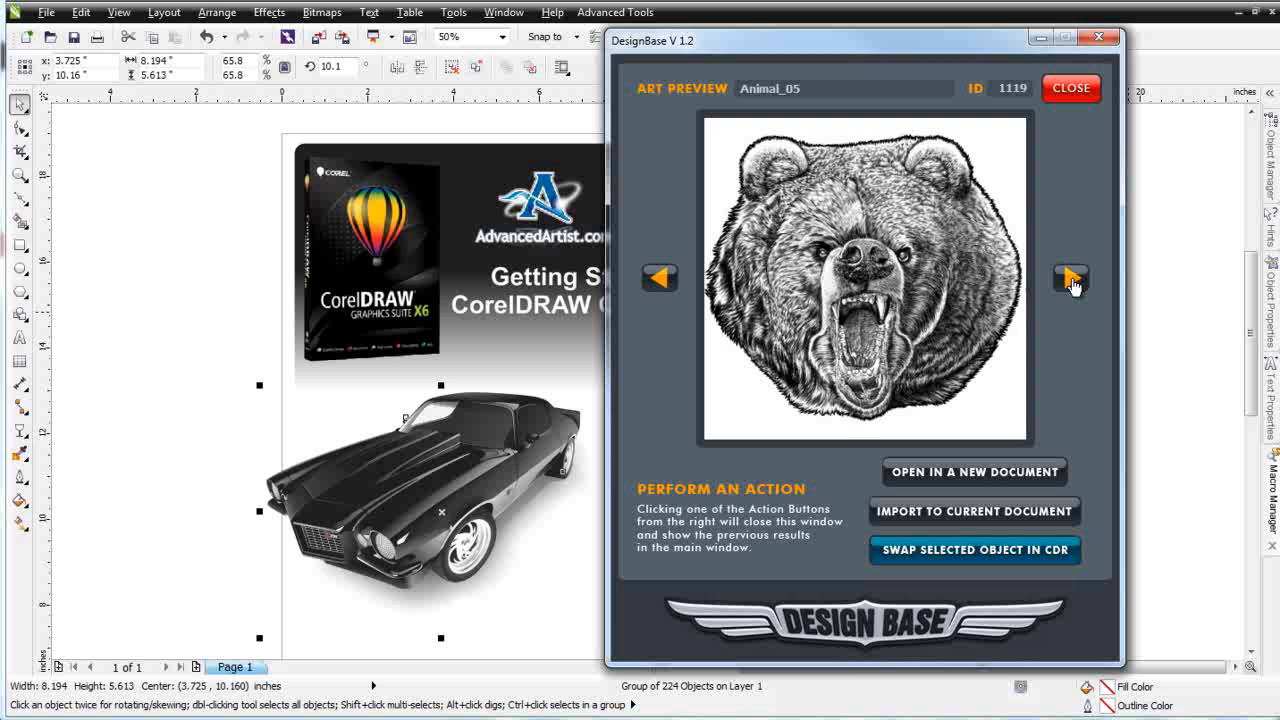
{"action": "left_click", "coordinate": [1071, 282]}
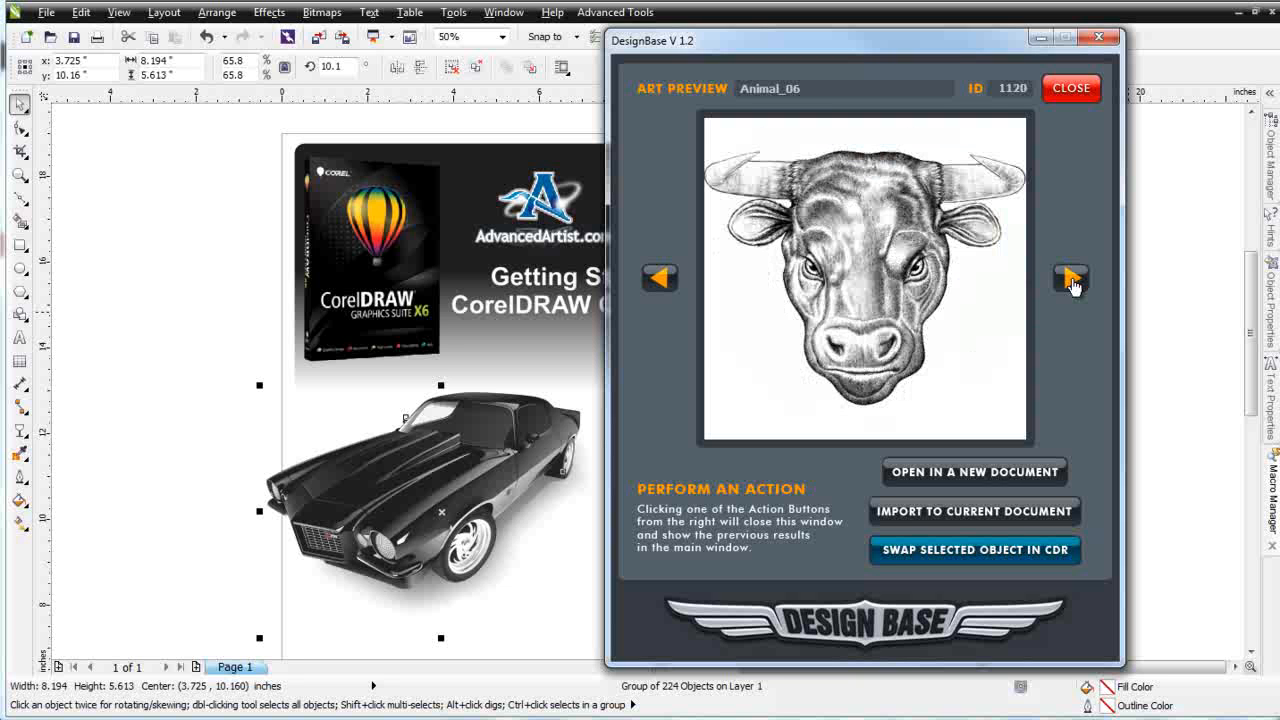
{"action": "left_click", "coordinate": [1071, 282]}
{"action": "left_click", "coordinate": [1071, 282]}
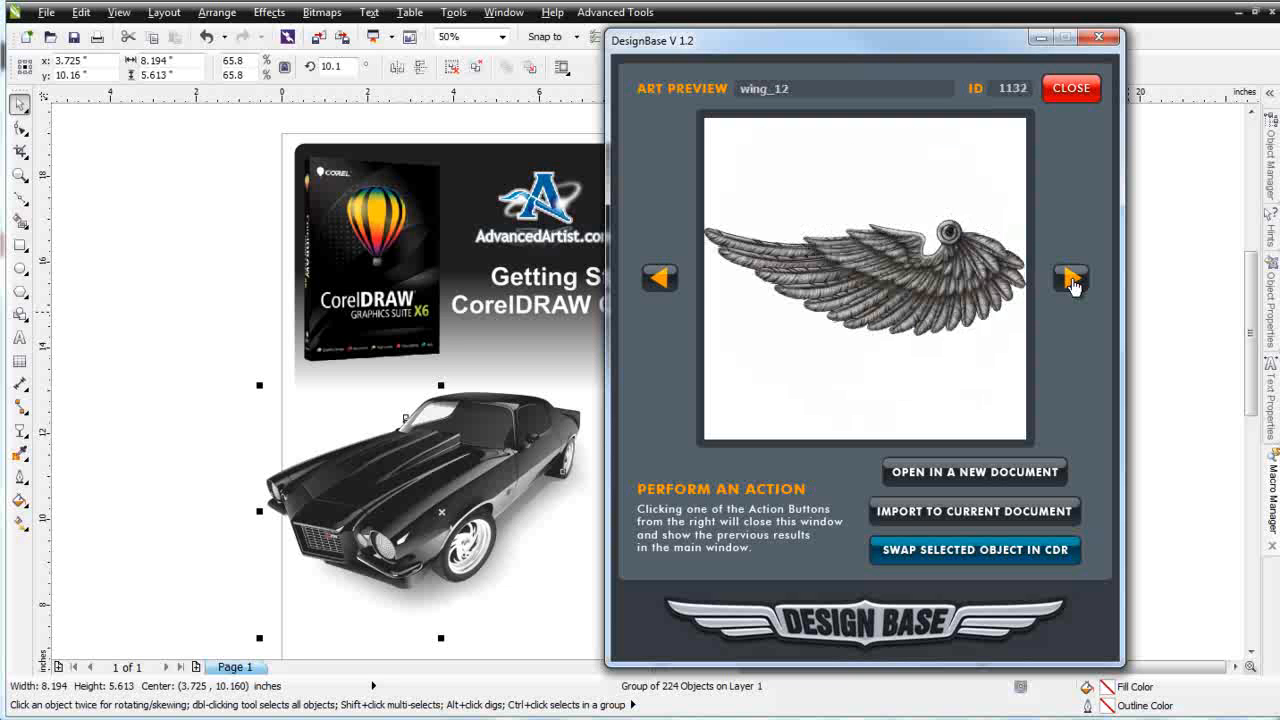
{"action": "left_click", "coordinate": [1071, 282]}
{"action": "left_click", "coordinate": [1071, 282]}
{"action": "left_click", "coordinate": [1071, 282]}
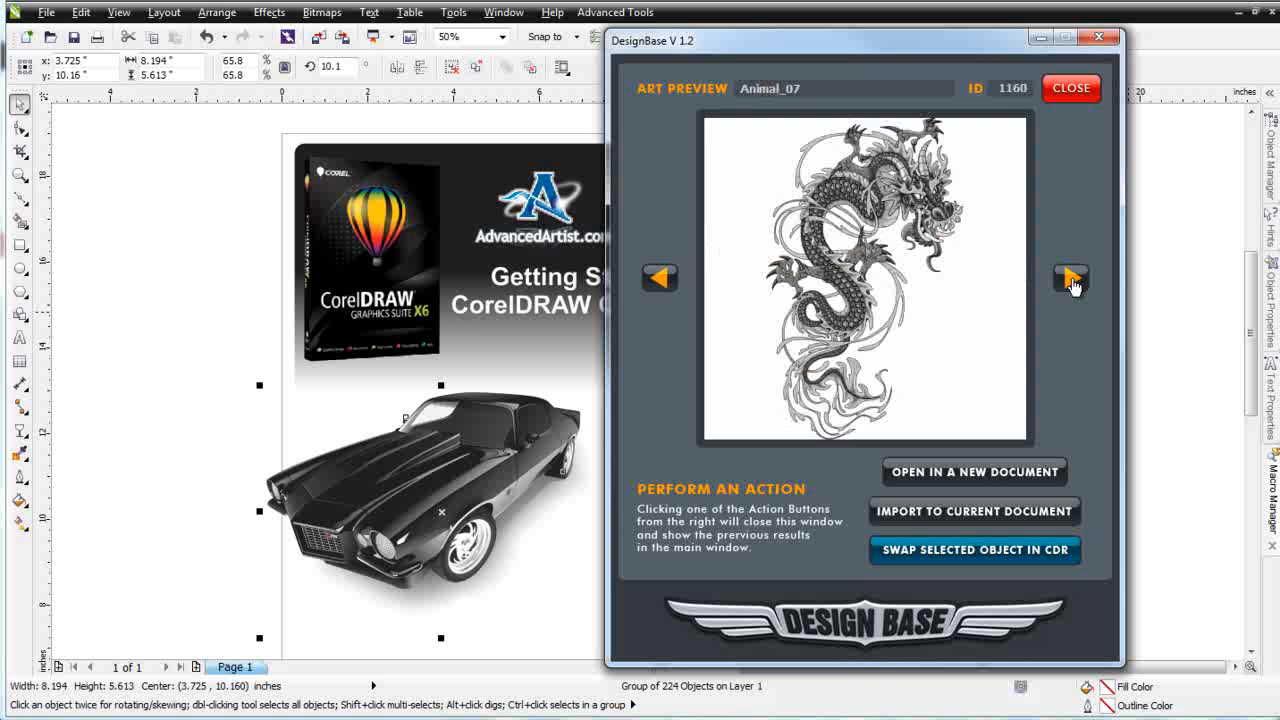
{"action": "left_click", "coordinate": [674, 286]}
{"action": "left_click", "coordinate": [675, 287]}
{"action": "left_click", "coordinate": [674, 286]}
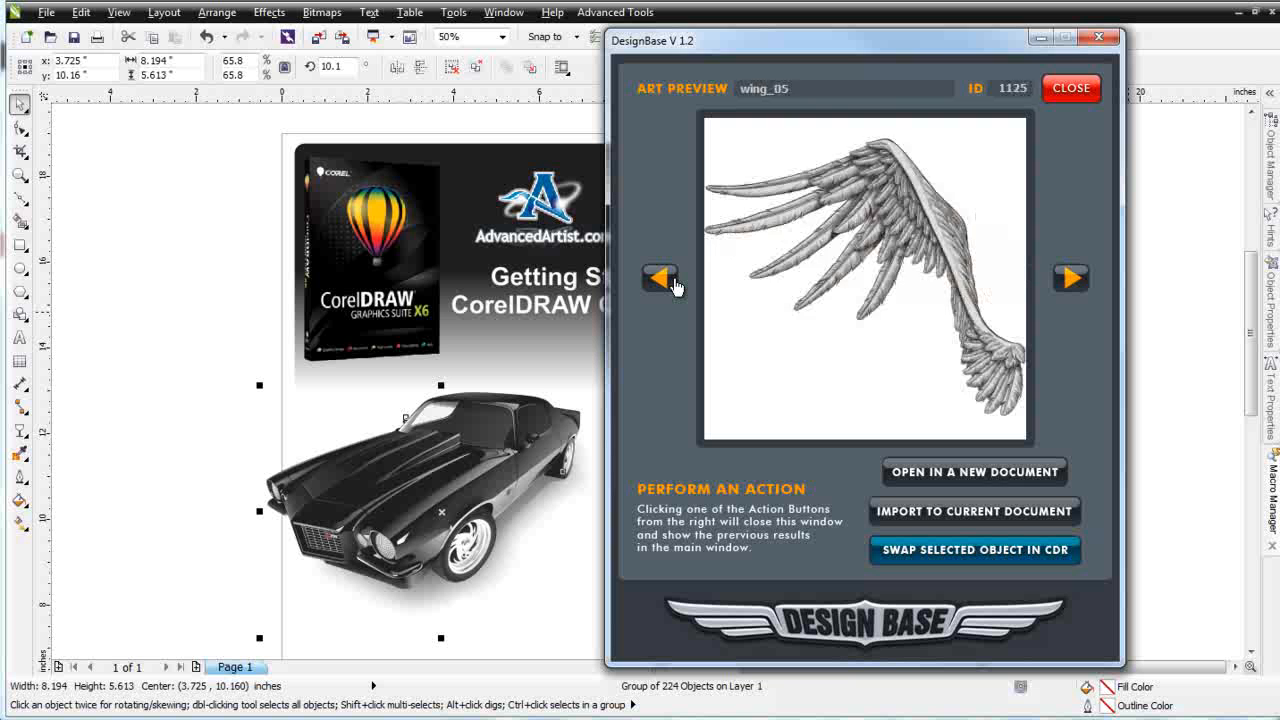
{"action": "left_click", "coordinate": [674, 286]}
{"action": "left_click", "coordinate": [667, 285]}
{"action": "left_click", "coordinate": [667, 285]}
{"action": "left_click", "coordinate": [666, 286]}
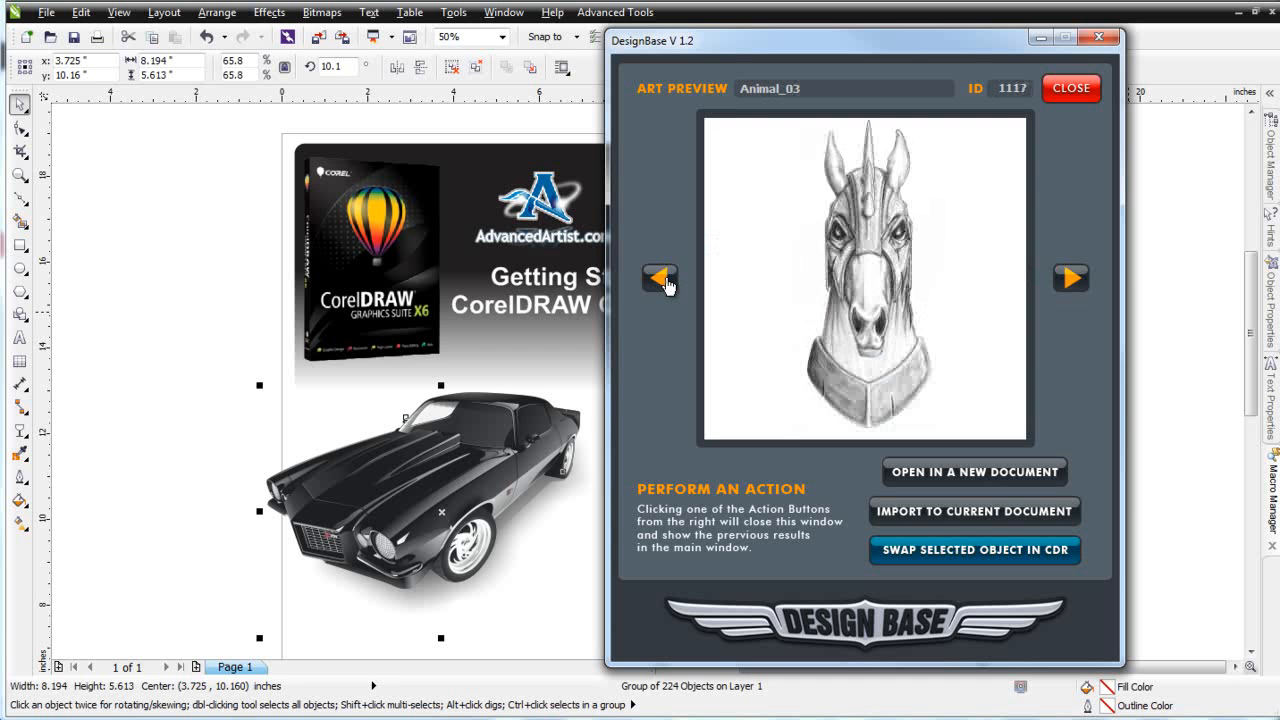
{"action": "left_click", "coordinate": [667, 285]}
{"action": "left_click", "coordinate": [667, 285]}
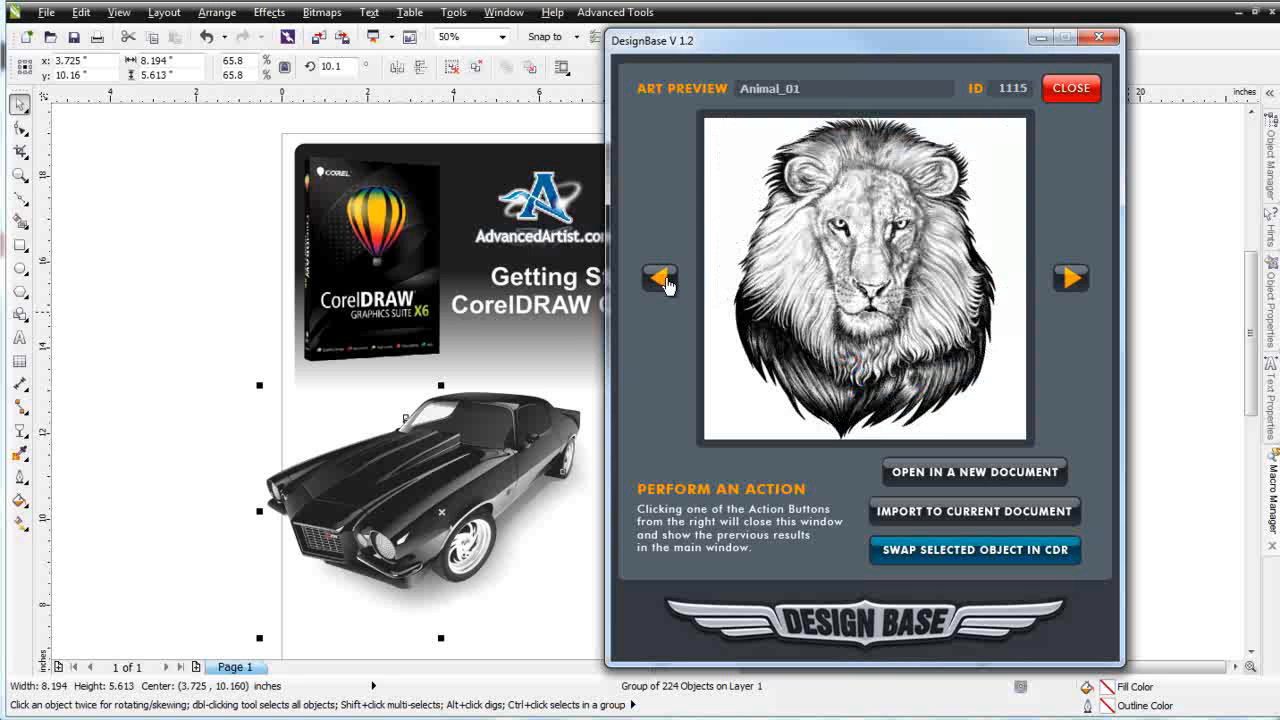
Import the Animal_02 tiger into the current document and minimize the DesignBase window
{"action": "left_click", "coordinate": [1071, 279]}
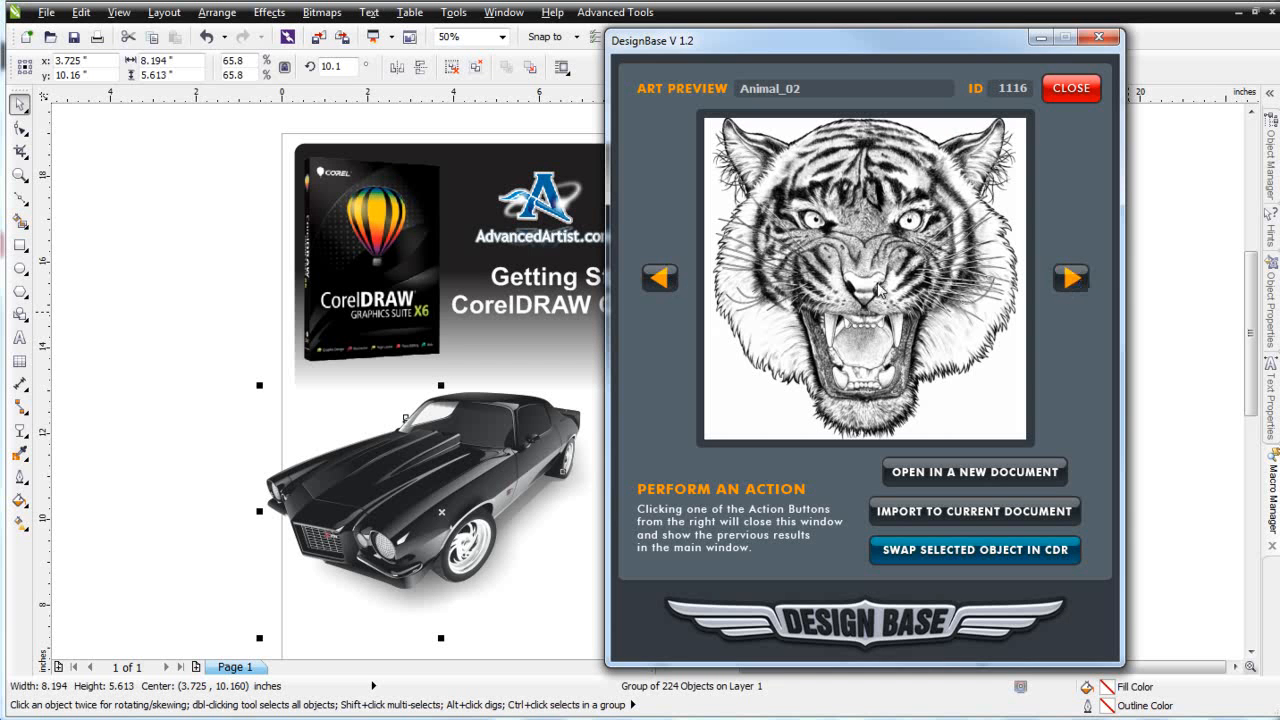
{"action": "left_click", "coordinate": [996, 511]}
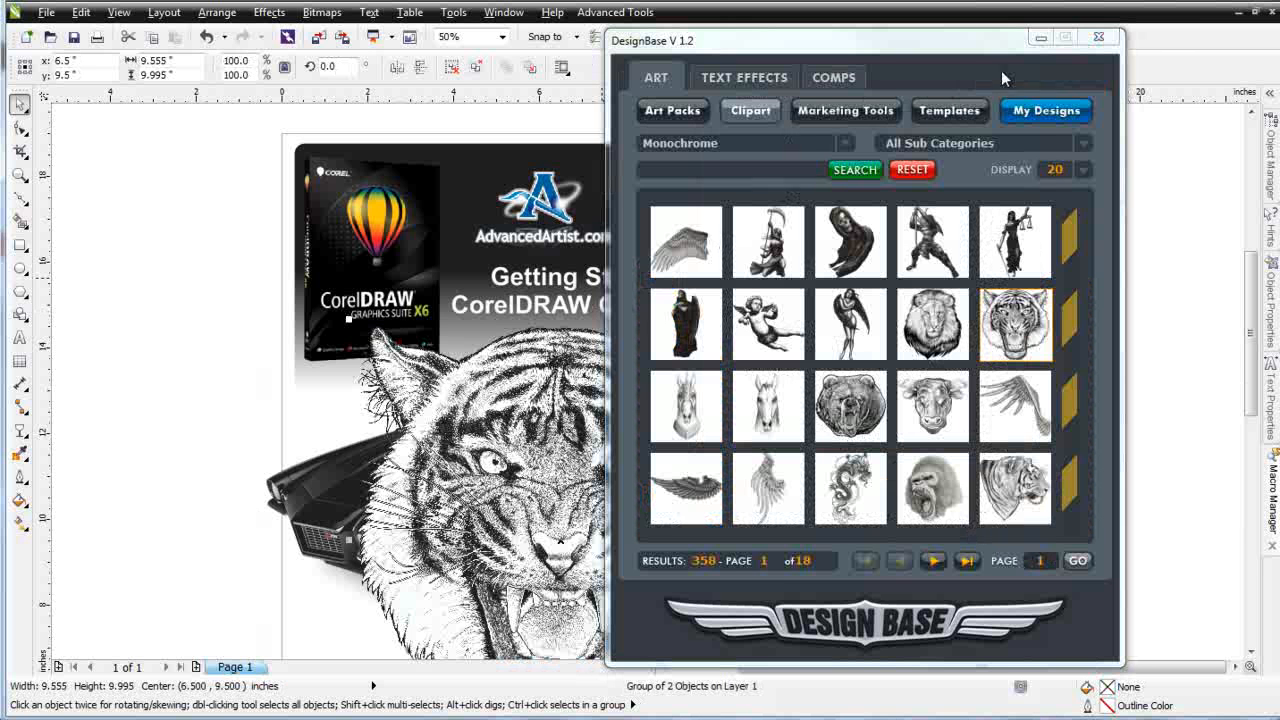
{"action": "left_click", "coordinate": [1041, 39]}
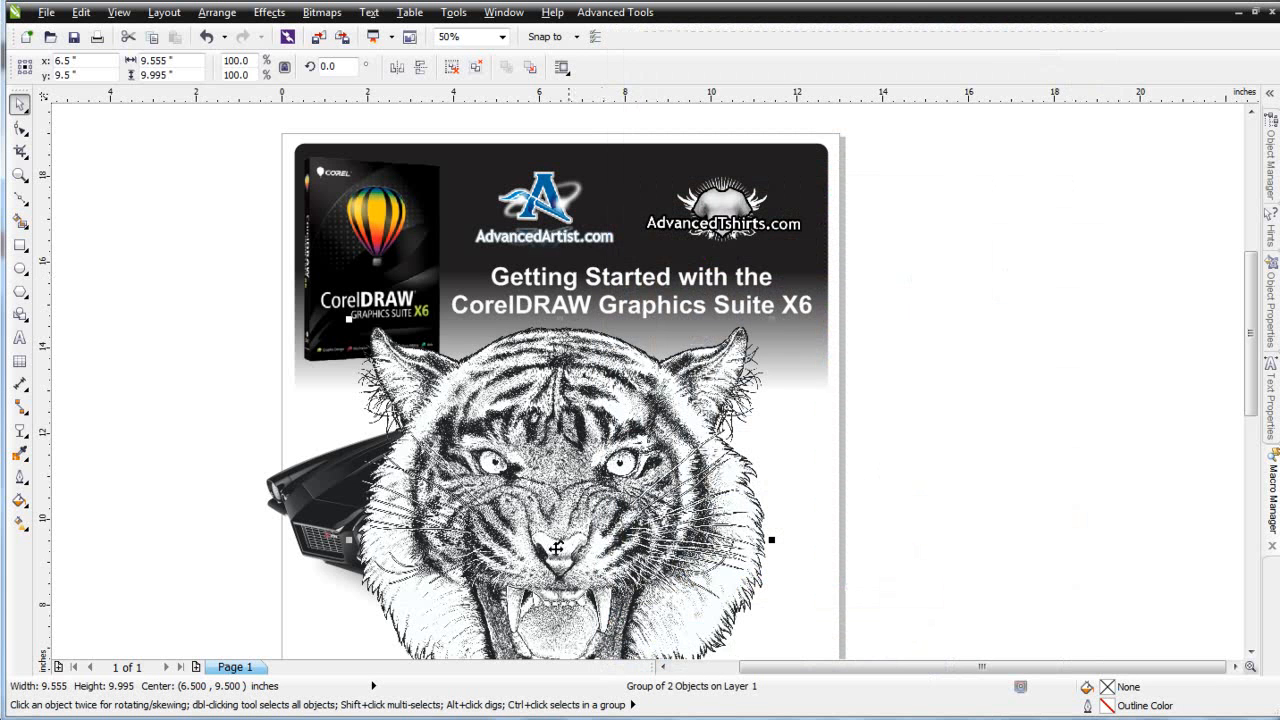
Move the tiger to the right of the car and scale it down to about 69.8%
{"action": "left_click_drag", "start_coordinate": [587, 515], "coordinate": [708, 593]}
{"action": "left_click_drag", "start_coordinate": [657, 518], "coordinate": [760, 455]}
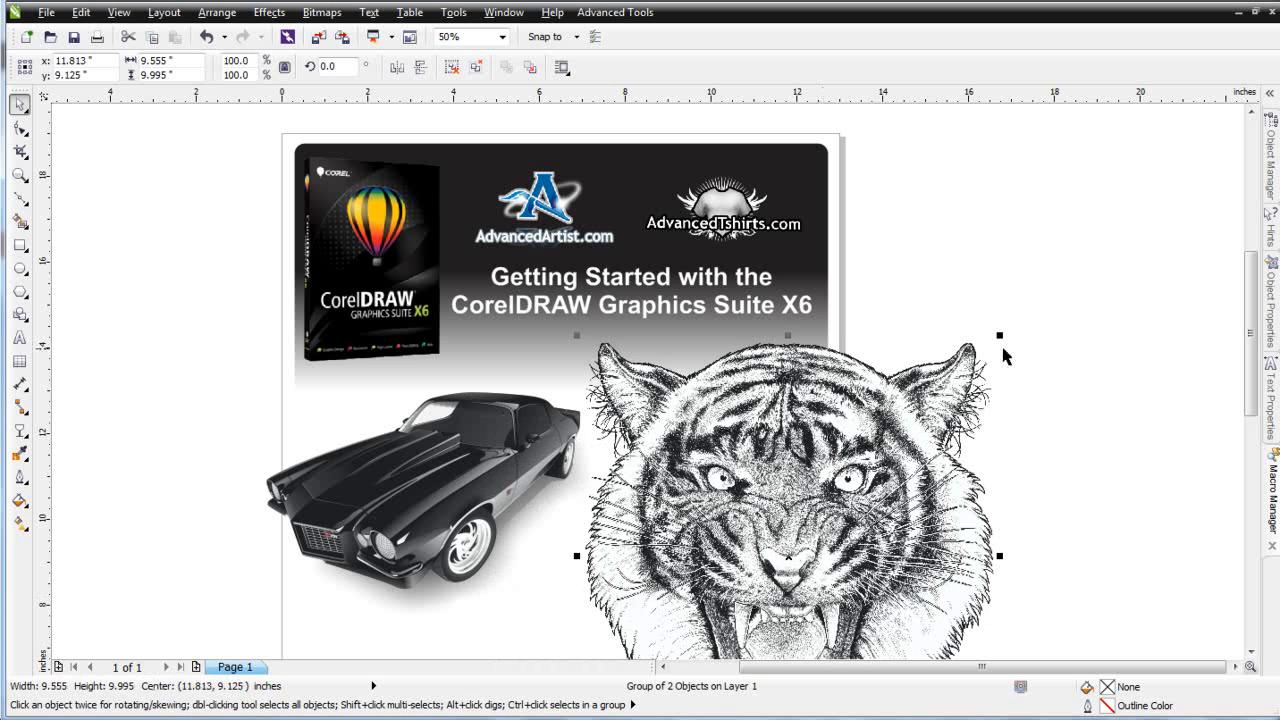
{"action": "left_click_drag", "start_coordinate": [999, 336], "coordinate": [871, 401]}
{"action": "left_click_drag", "start_coordinate": [882, 450], "coordinate": [882, 450]}
{"action": "left_click_drag", "start_coordinate": [757, 587], "coordinate": [763, 497]}
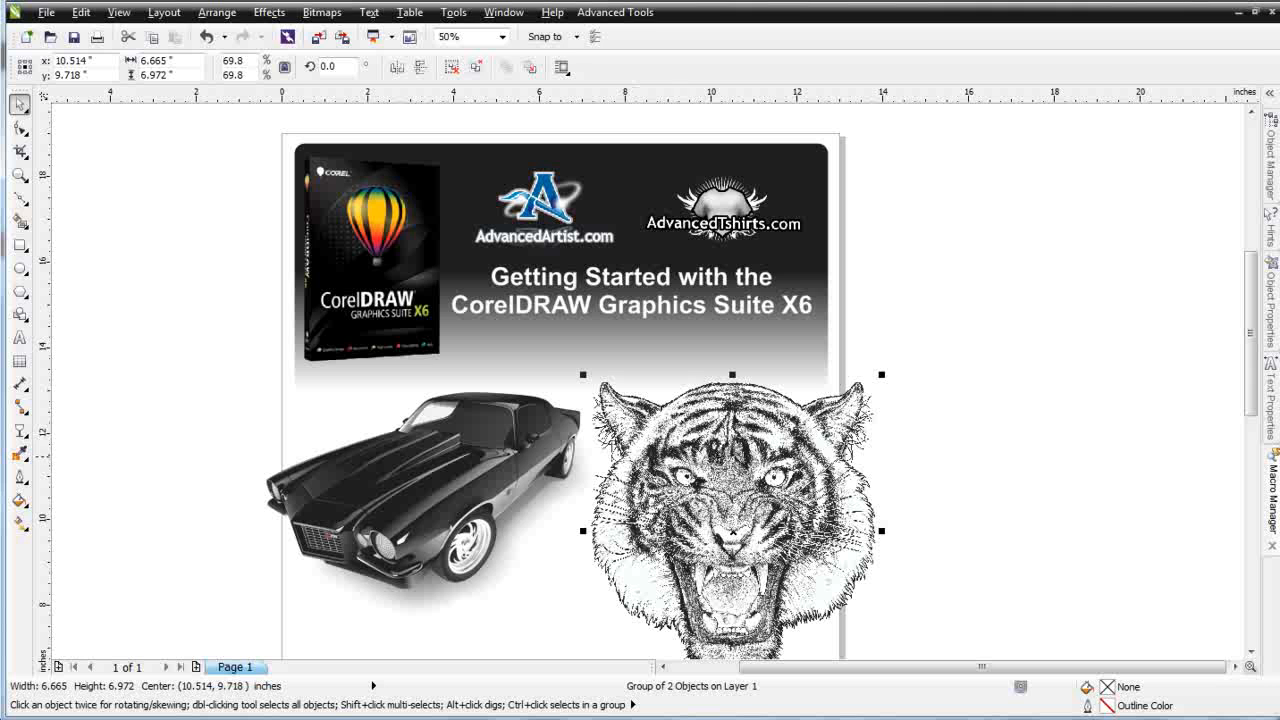
Zoom in closely on the tiger's eyes to examine the artwork detail, and zoom back out
{"action": "left_click", "coordinate": [19, 174]}
{"action": "left_click_drag", "start_coordinate": [679, 451], "coordinate": [734, 530]}
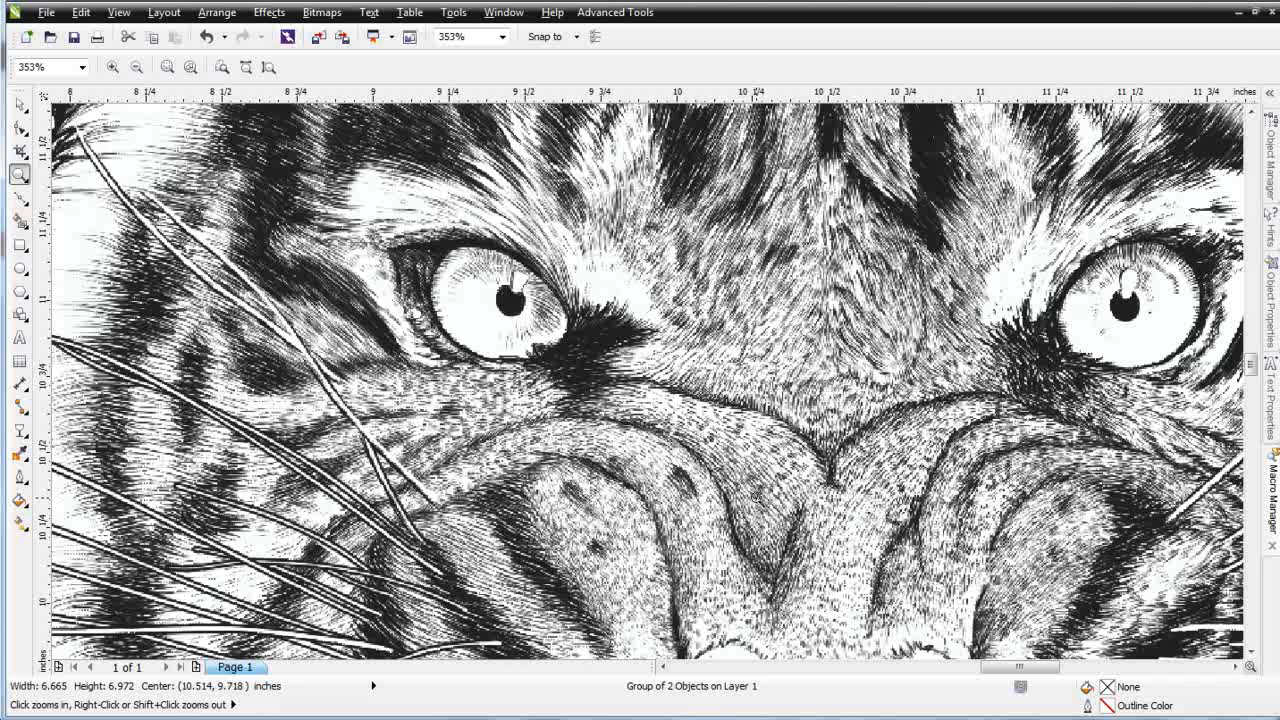
{"action": "left_click_drag", "start_coordinate": [538, 252], "coordinate": [641, 378]}
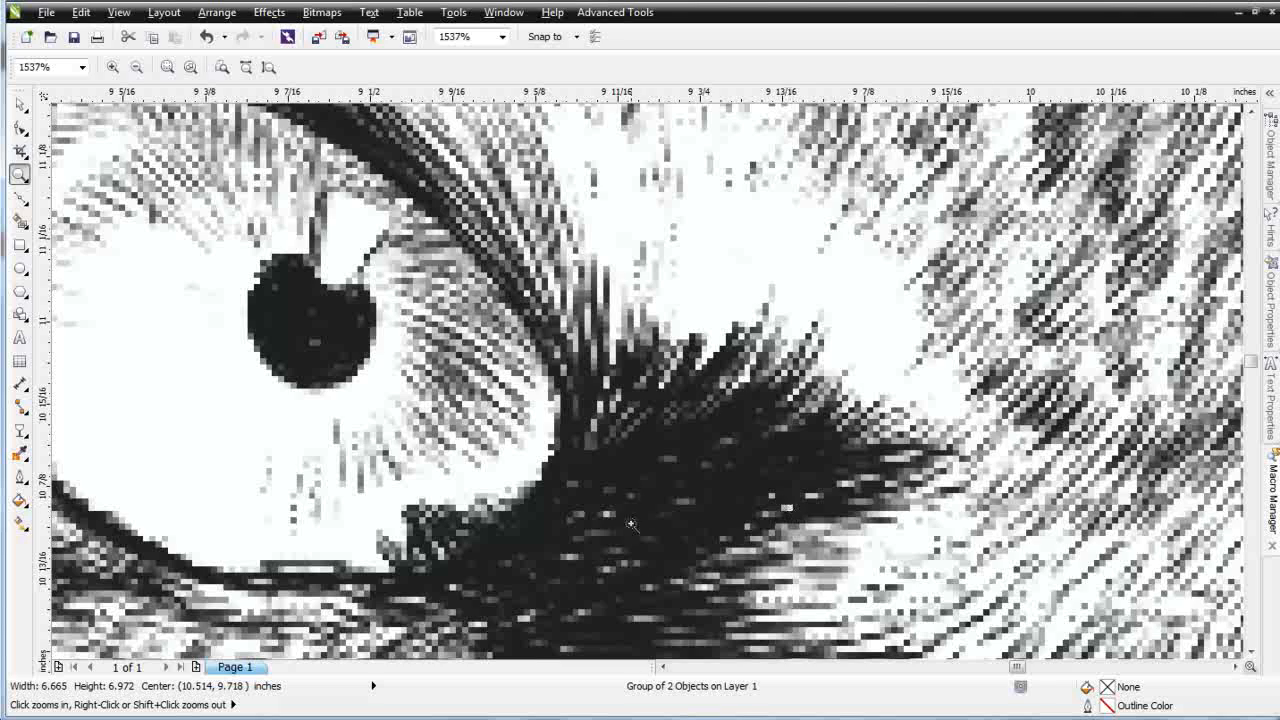
{"action": "scroll", "coordinate": [784, 508], "scroll_direction": "down", "scroll_amount": 2}
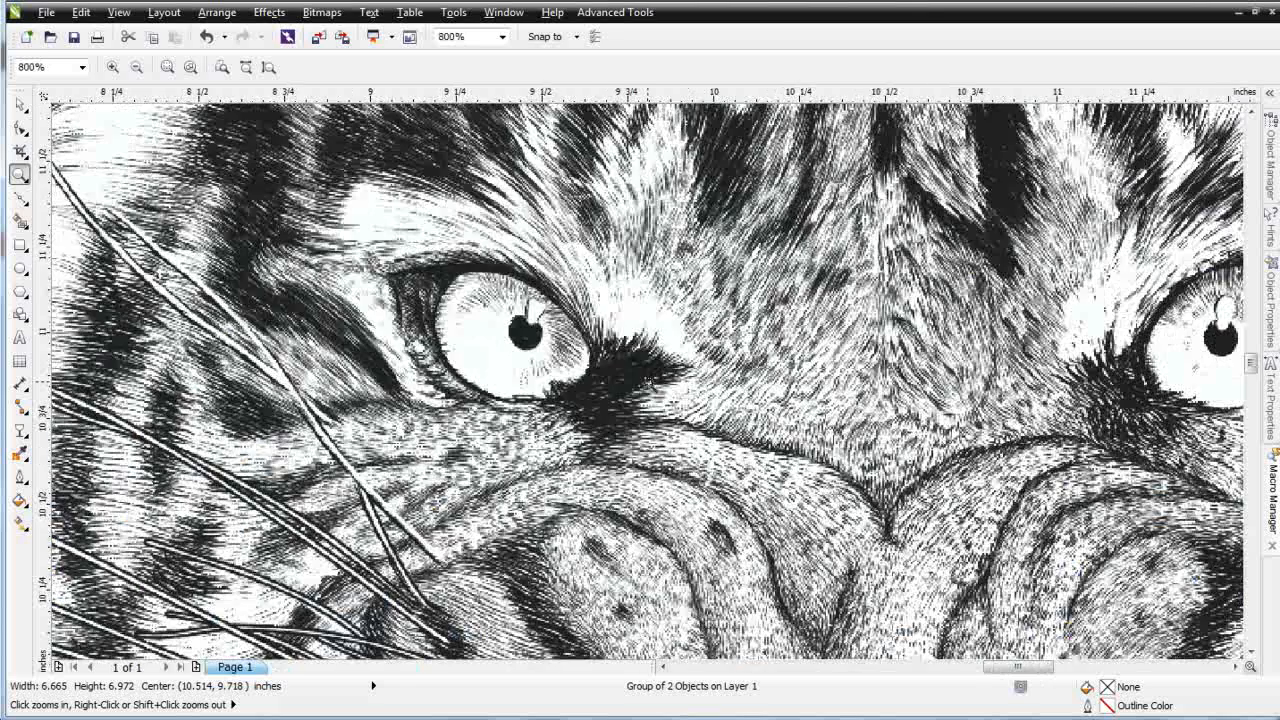
{"action": "scroll", "coordinate": [841, 440], "scroll_direction": "down", "scroll_amount": 1}
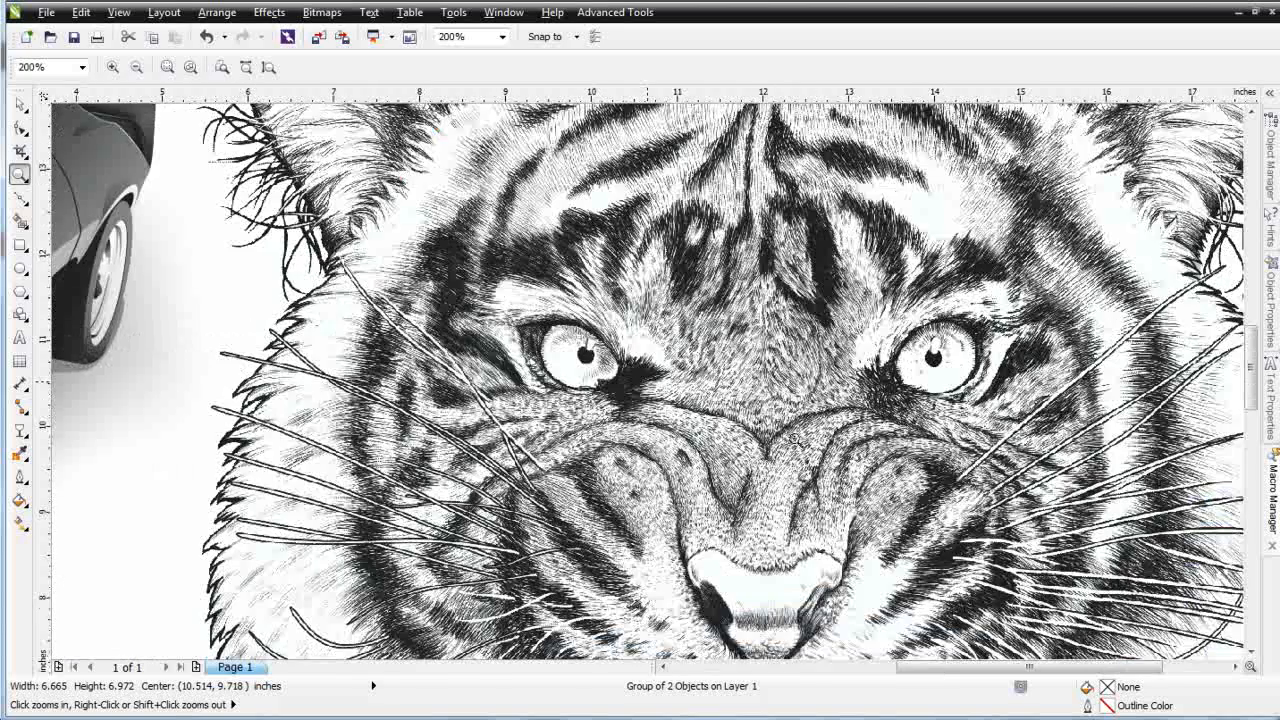
{"action": "scroll", "coordinate": [841, 440], "scroll_direction": "down", "scroll_amount": 1}
{"action": "scroll", "coordinate": [620, 386], "scroll_direction": "down", "scroll_amount": 1}
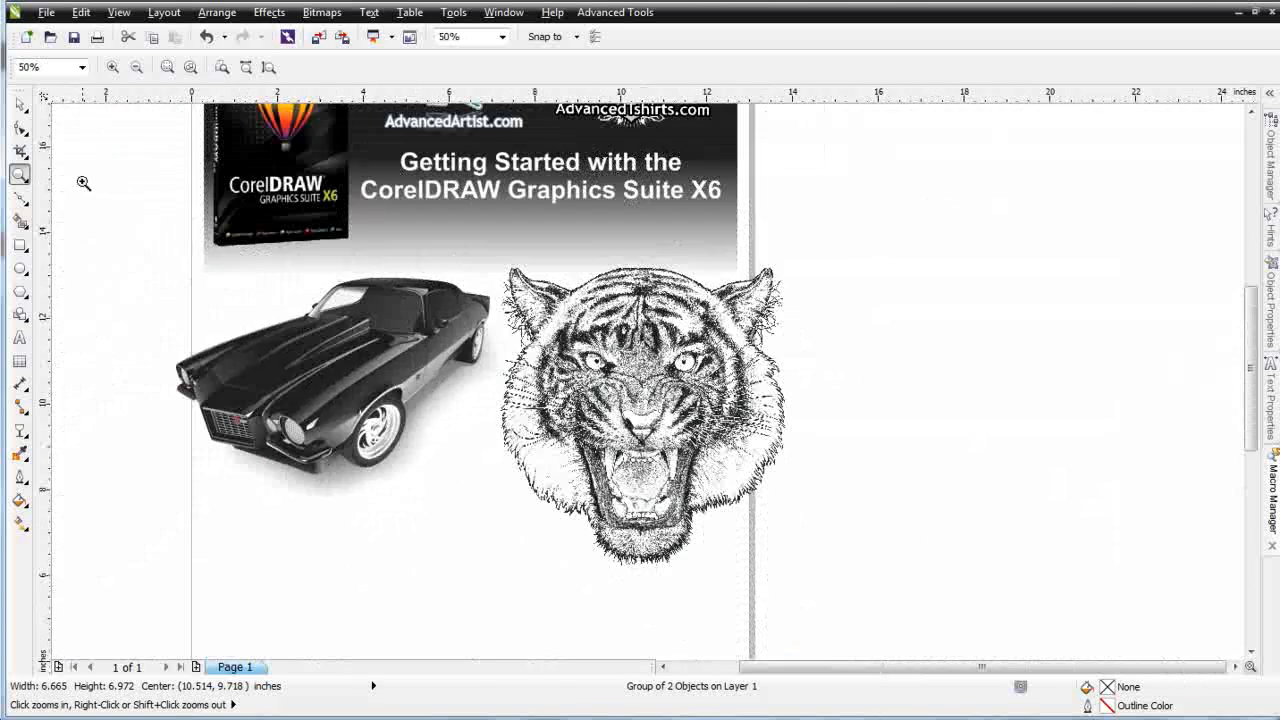
Move the tiger off the page, ungroup it, and bring its monochrome bitmap back beside the car
{"action": "left_click", "coordinate": [22, 108]}
{"action": "left_click_drag", "start_coordinate": [650, 379], "coordinate": [925, 362]}
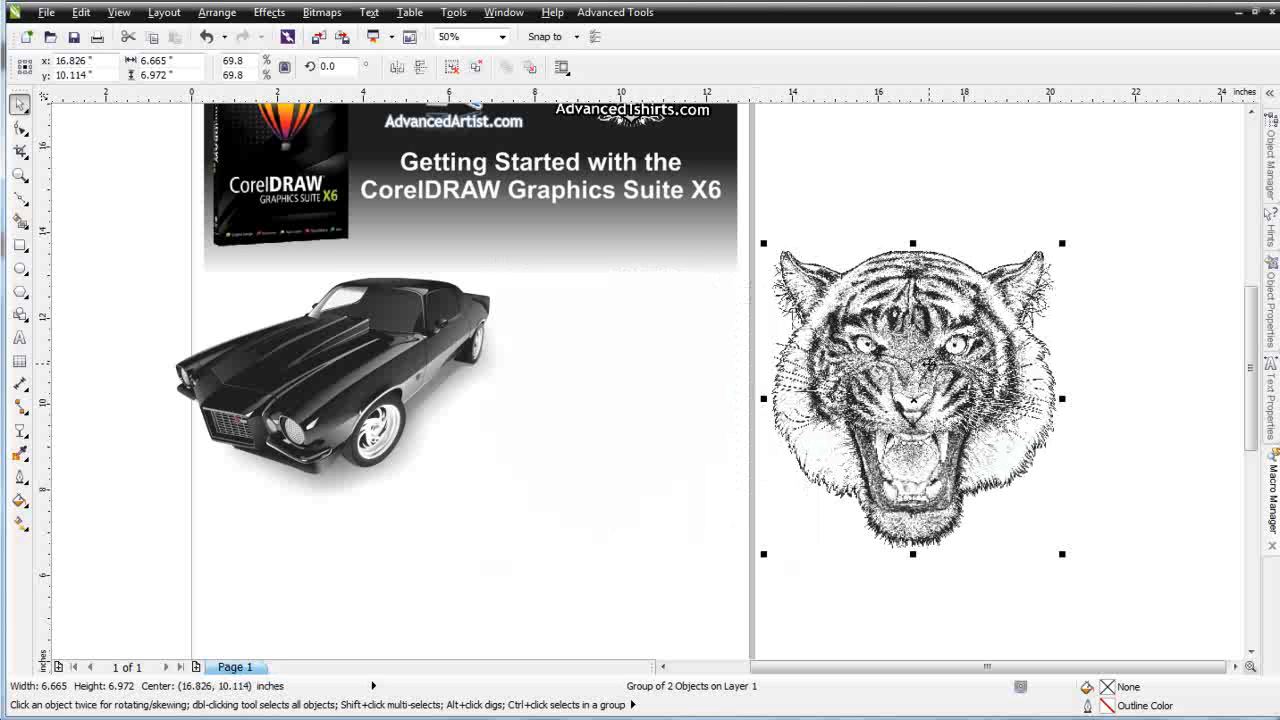
{"action": "left_click", "coordinate": [452, 66]}
{"action": "left_click", "coordinate": [920, 378]}
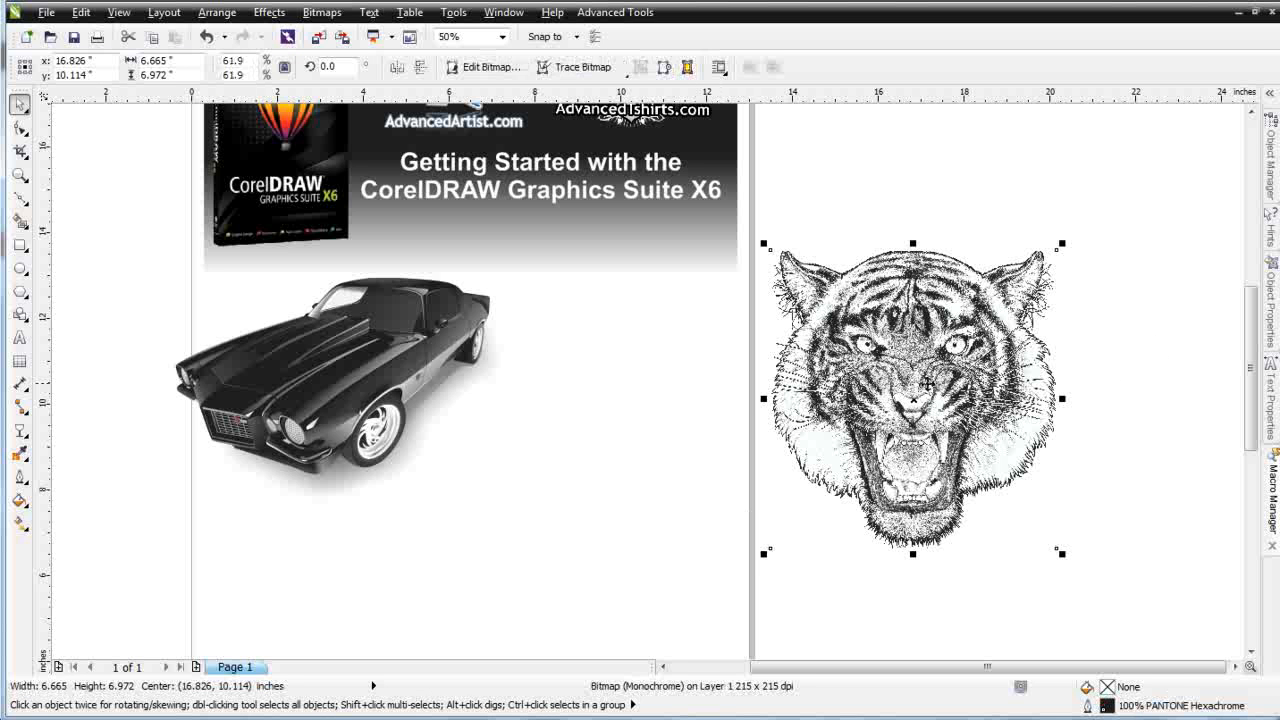
{"action": "left_click_drag", "start_coordinate": [940, 398], "coordinate": [671, 391]}
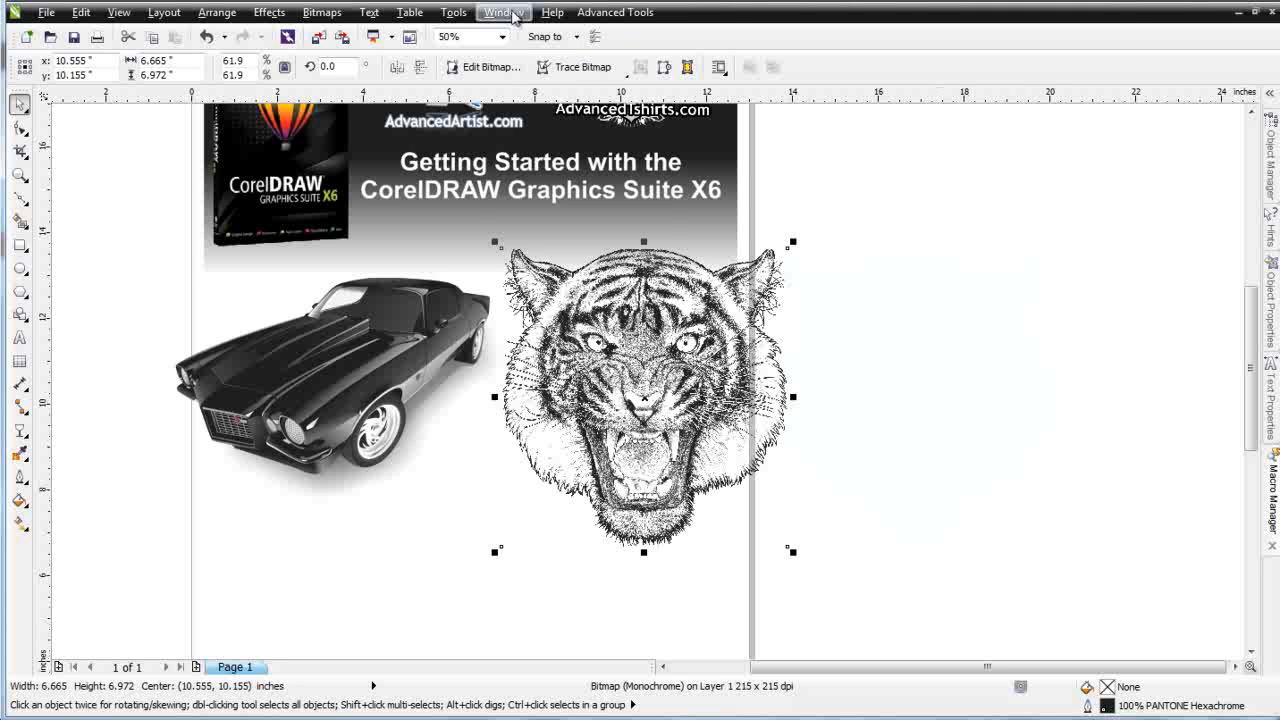
Open the PANTONE solid coated color palette as a floating window beside the page
{"action": "left_click", "coordinate": [505, 12]}
{"action": "mouse_move", "coordinate": [578, 148]}
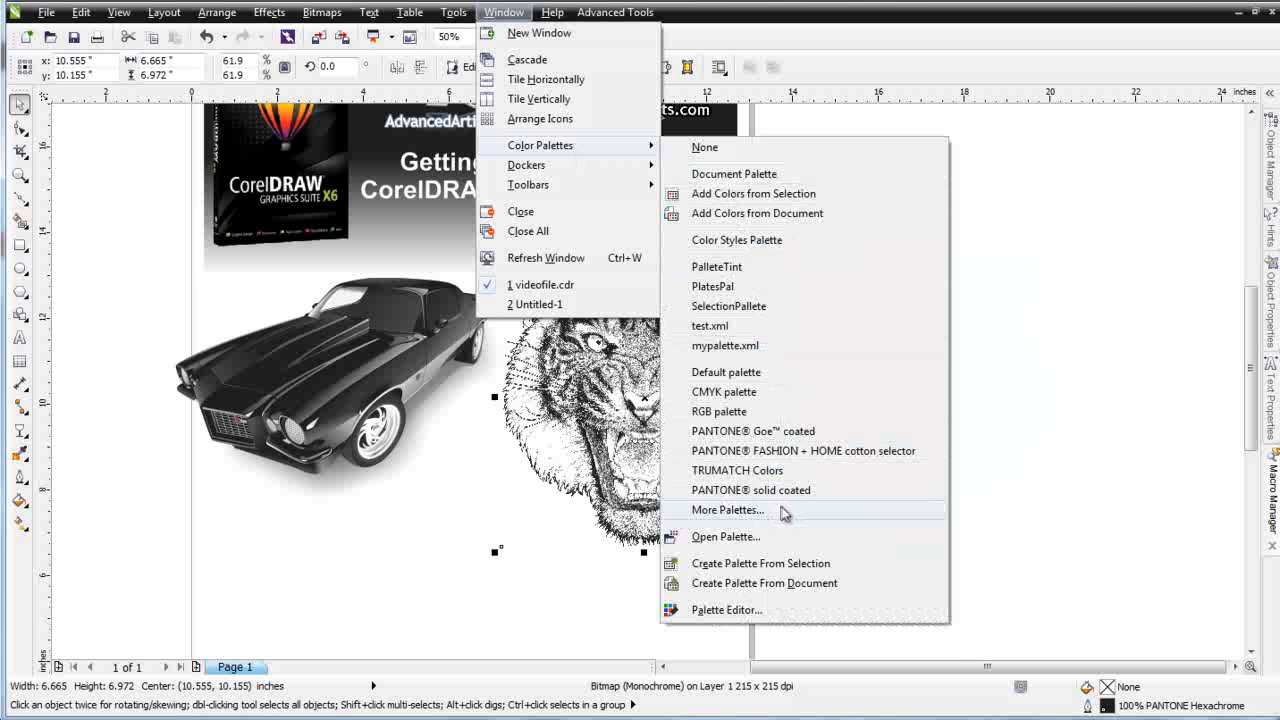
{"action": "left_click", "coordinate": [785, 509]}
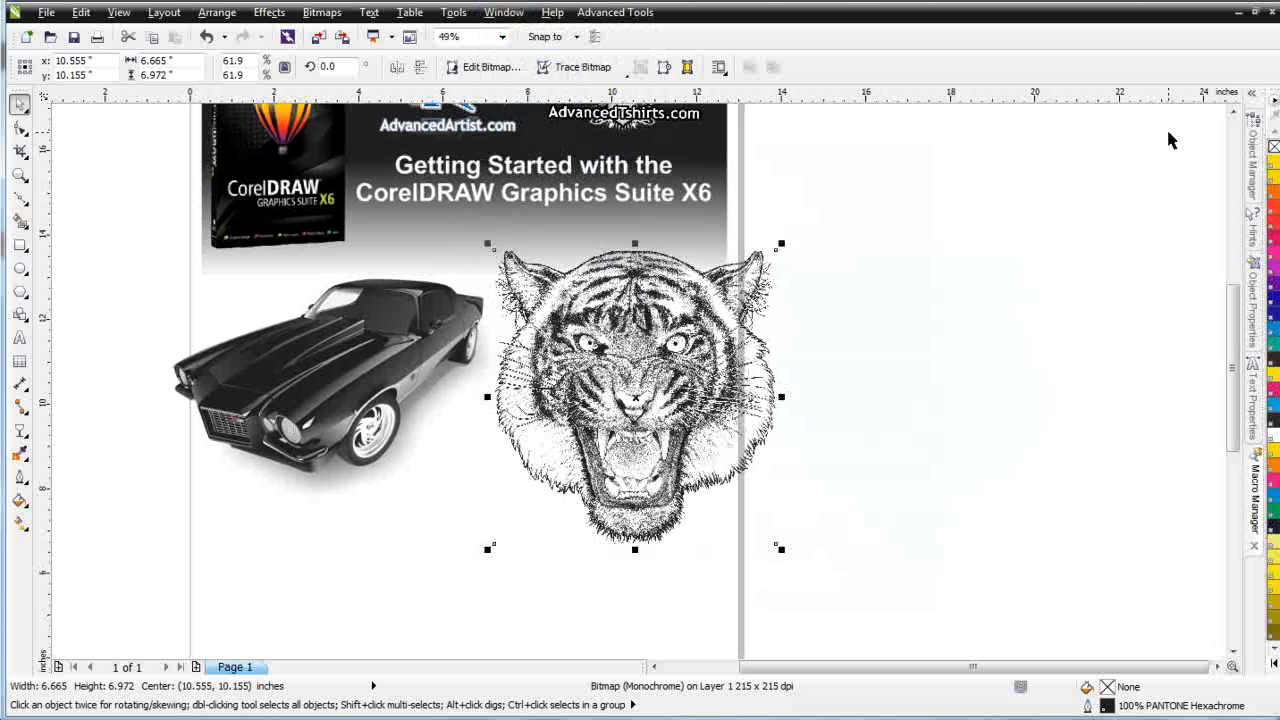
{"action": "left_click_drag", "start_coordinate": [1273, 92], "coordinate": [999, 322]}
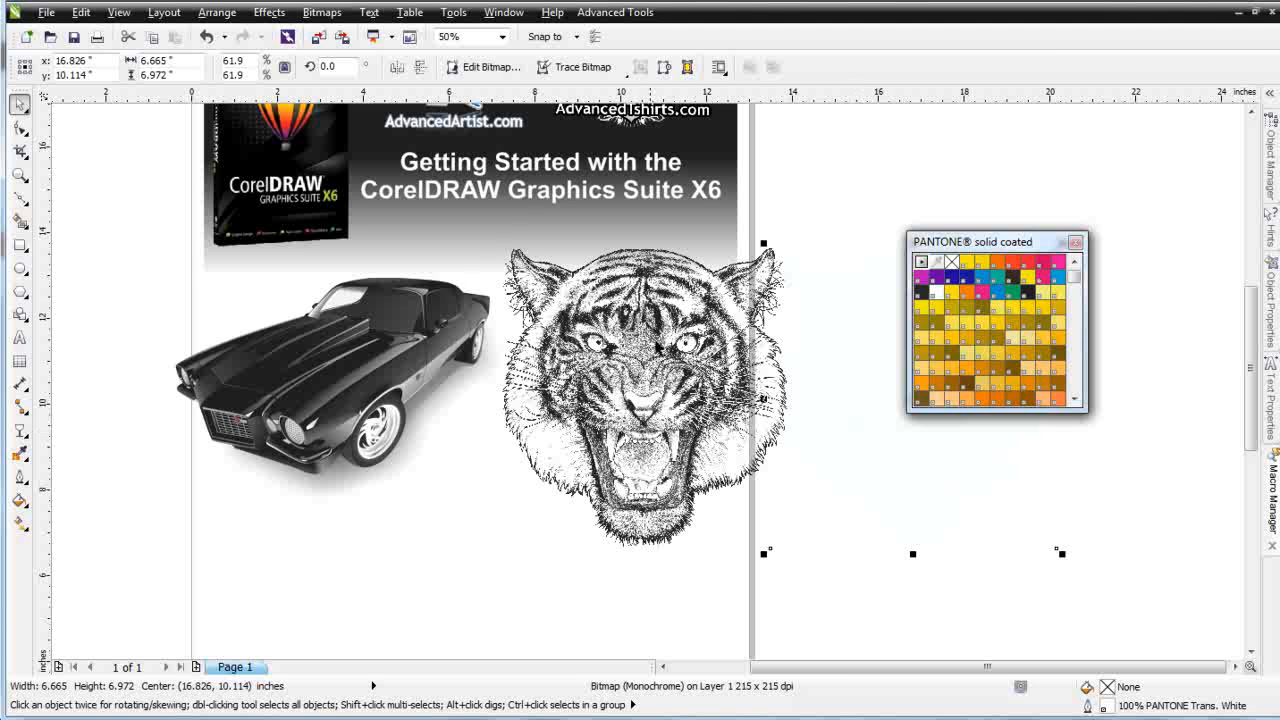
Color the tiger bitmap's linework PANTONE Blue 072 C
{"action": "left_click", "coordinate": [638, 403]}
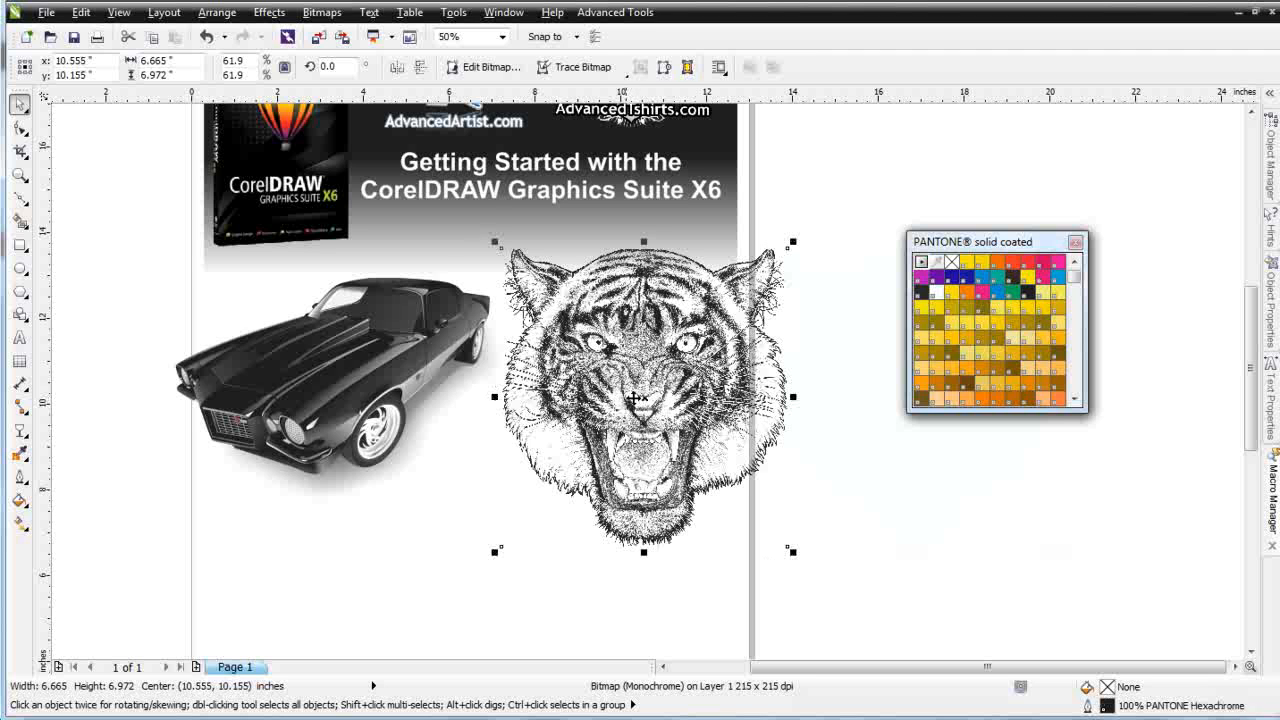
{"action": "right_click", "coordinate": [952, 277]}
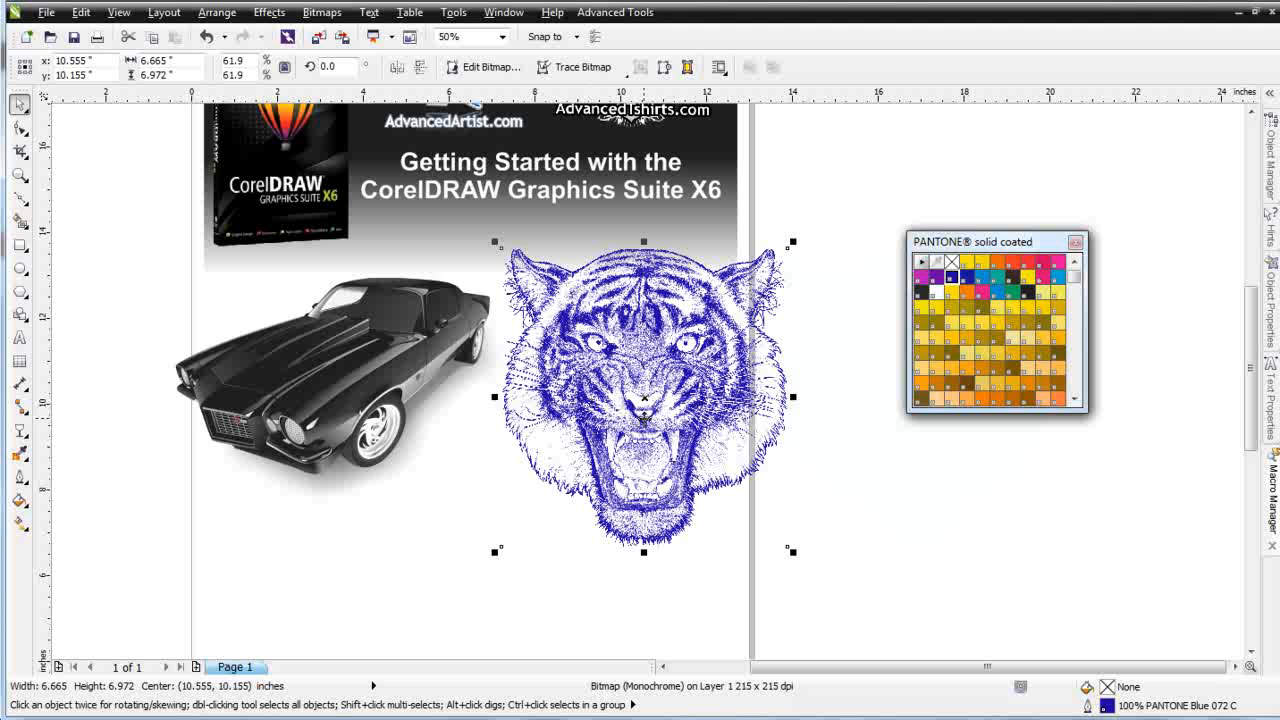
Color the tiger's separate white background shape yellow from the PANTONE palette and move the palette aside
{"action": "left_click_drag", "start_coordinate": [648, 418], "coordinate": [917, 420]}
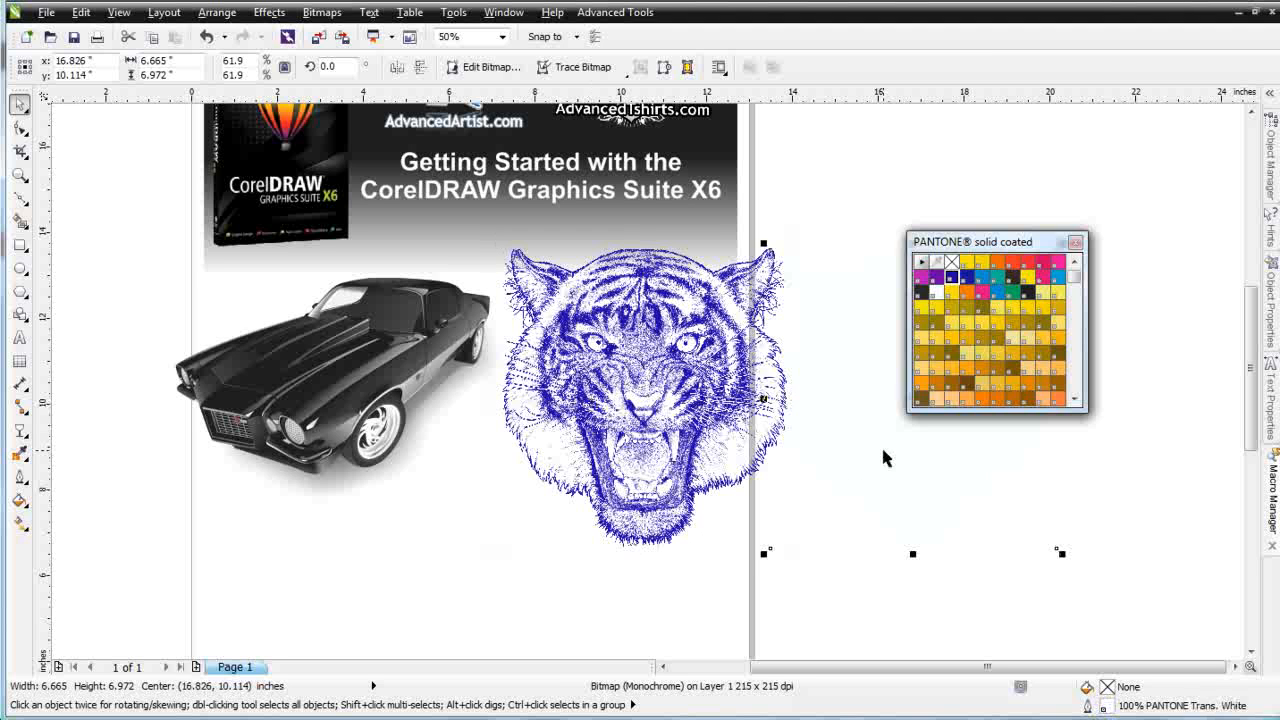
{"action": "right_click", "coordinate": [966, 262]}
{"action": "left_click_drag", "start_coordinate": [1012, 243], "coordinate": [1156, 162]}
Move the blue tiger bitmap onto the yellow background shape
{"action": "left_click", "coordinate": [614, 418]}
{"action": "left_click_drag", "start_coordinate": [614, 418], "coordinate": [874, 377]}
{"action": "left_click_drag", "start_coordinate": [888, 365], "coordinate": [873, 376]}
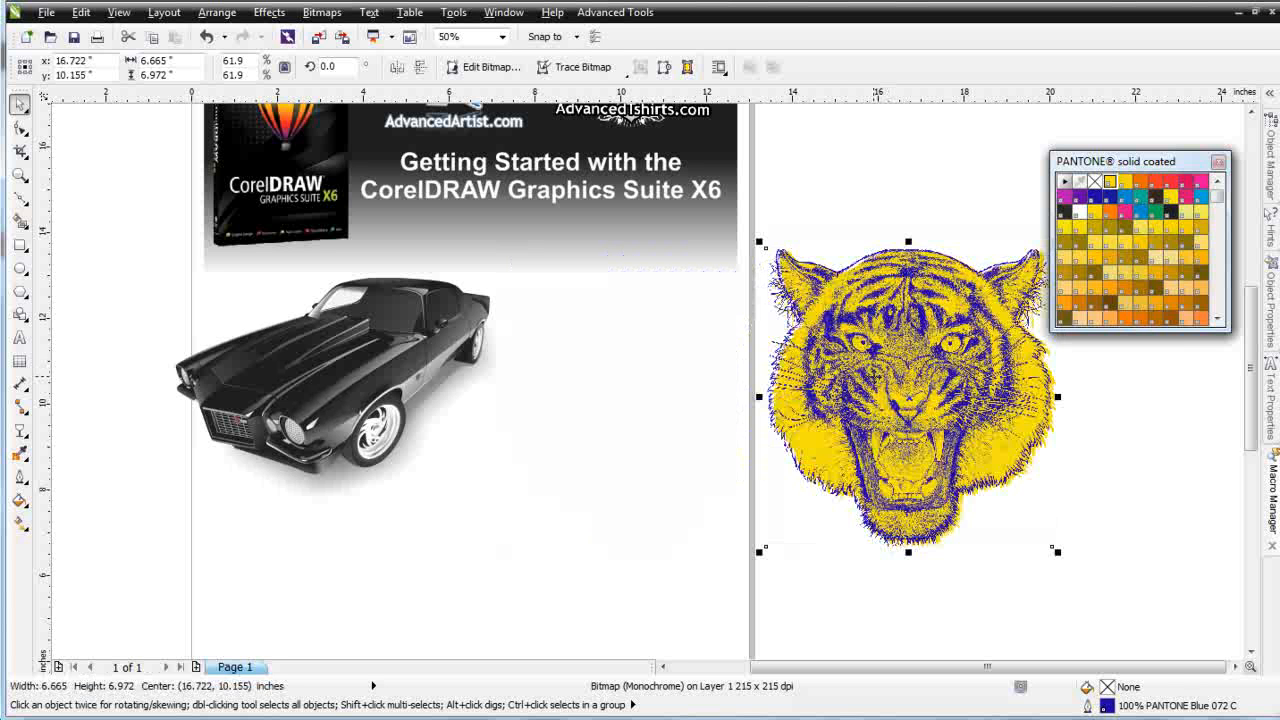
Select both tiger objects together and move them onto the page beside the car
{"action": "left_click_drag", "start_coordinate": [1108, 606], "coordinate": [697, 266]}
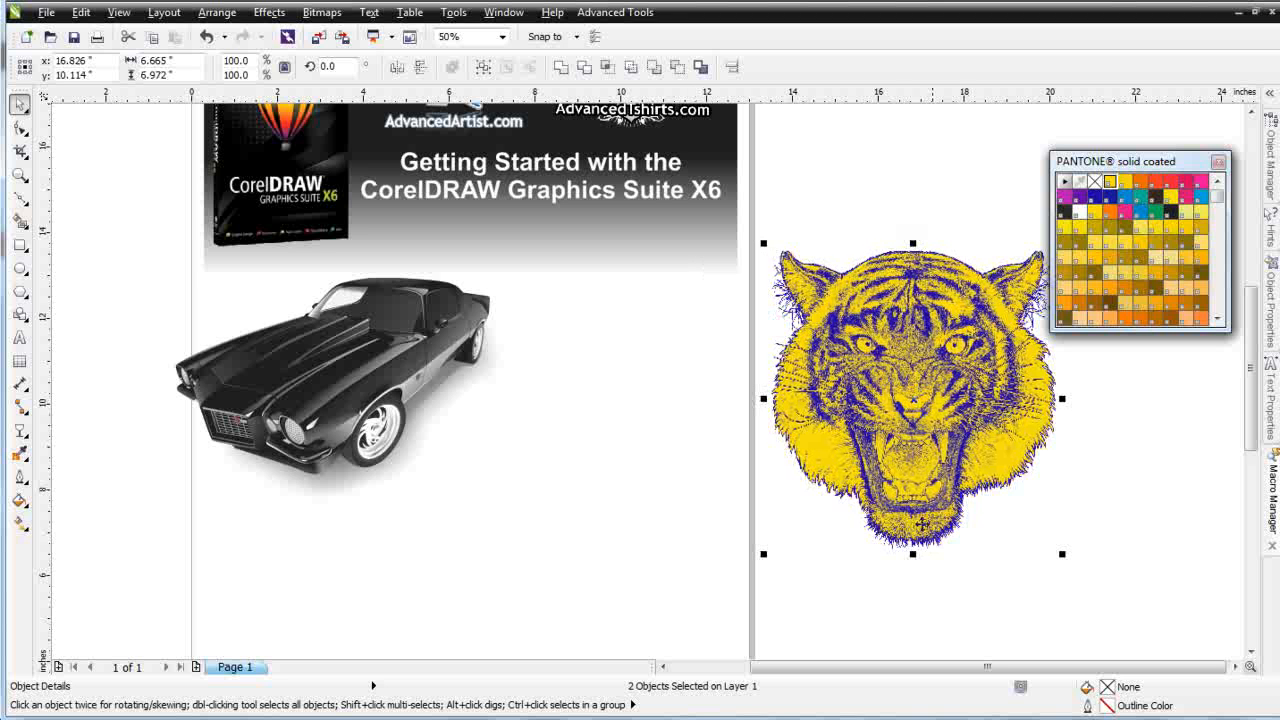
{"action": "left_click_drag", "start_coordinate": [926, 397], "coordinate": [634, 448]}
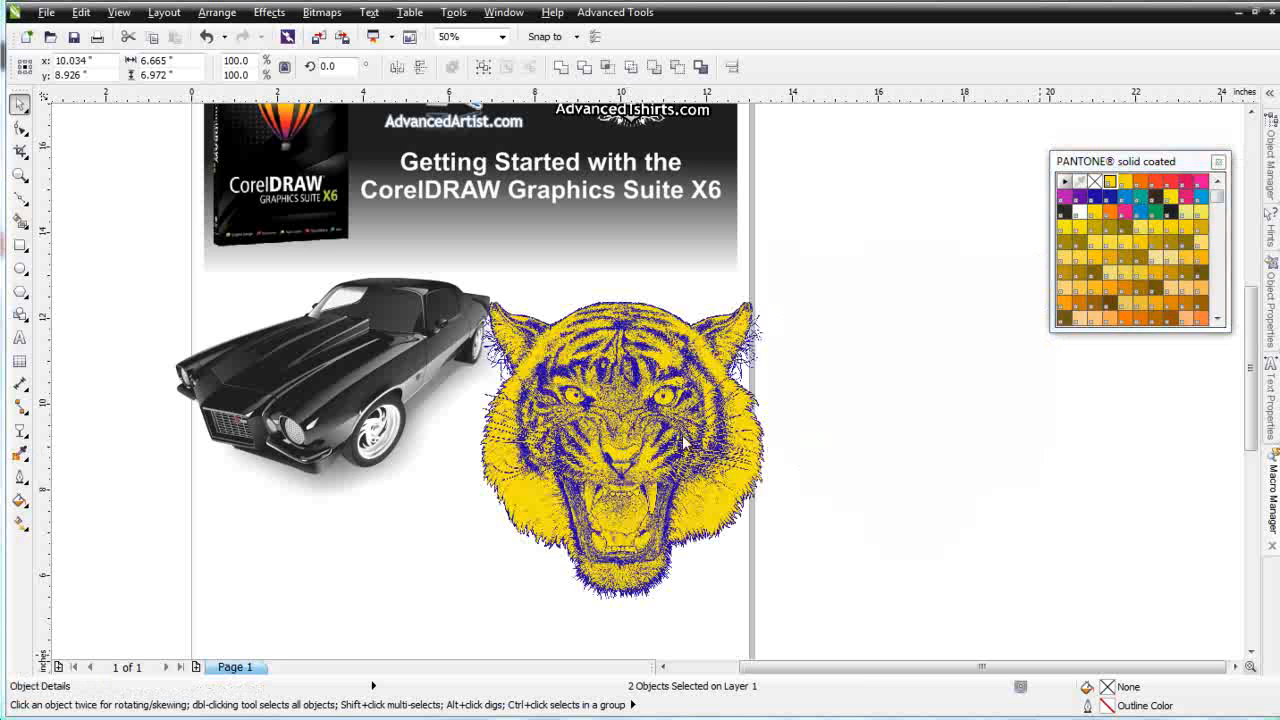
Copy the two-part tiger into a new Letter-size document and position it on the page
{"action": "left_click_drag", "start_coordinate": [882, 253], "coordinate": [447, 616]}
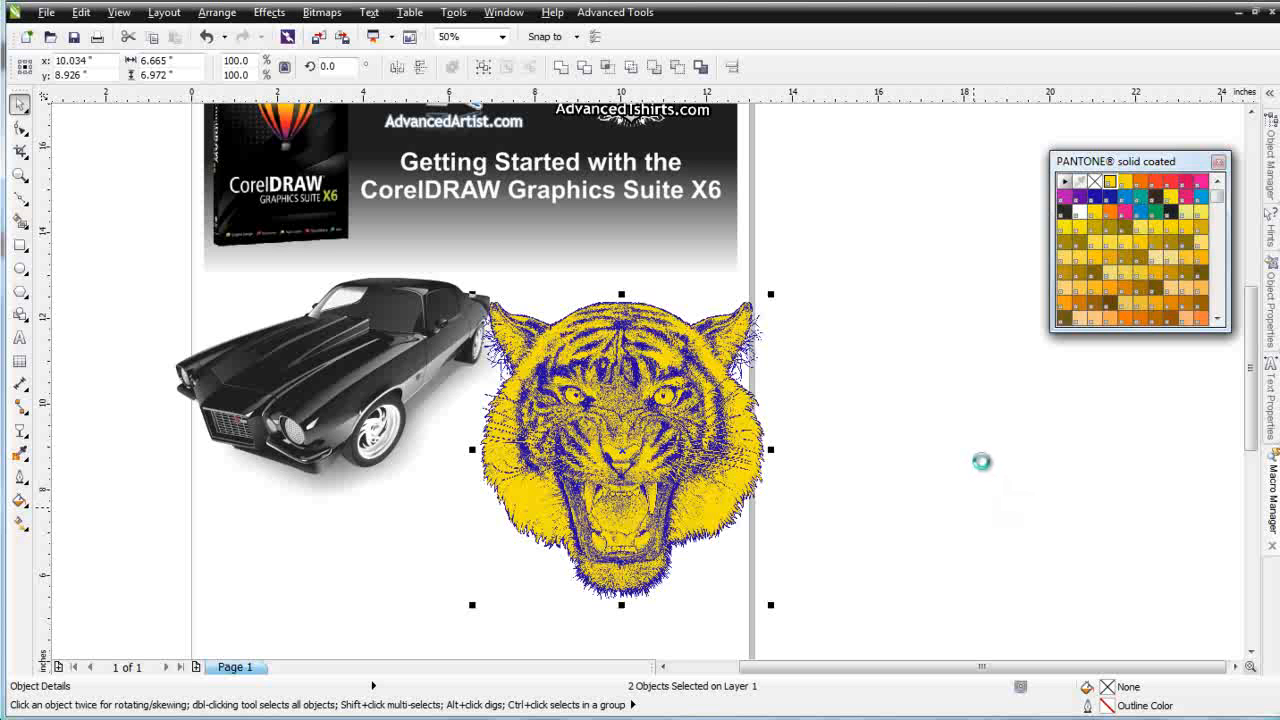
{"action": "left_click", "coordinate": [26, 36]}
{"action": "left_click", "coordinate": [668, 596]}
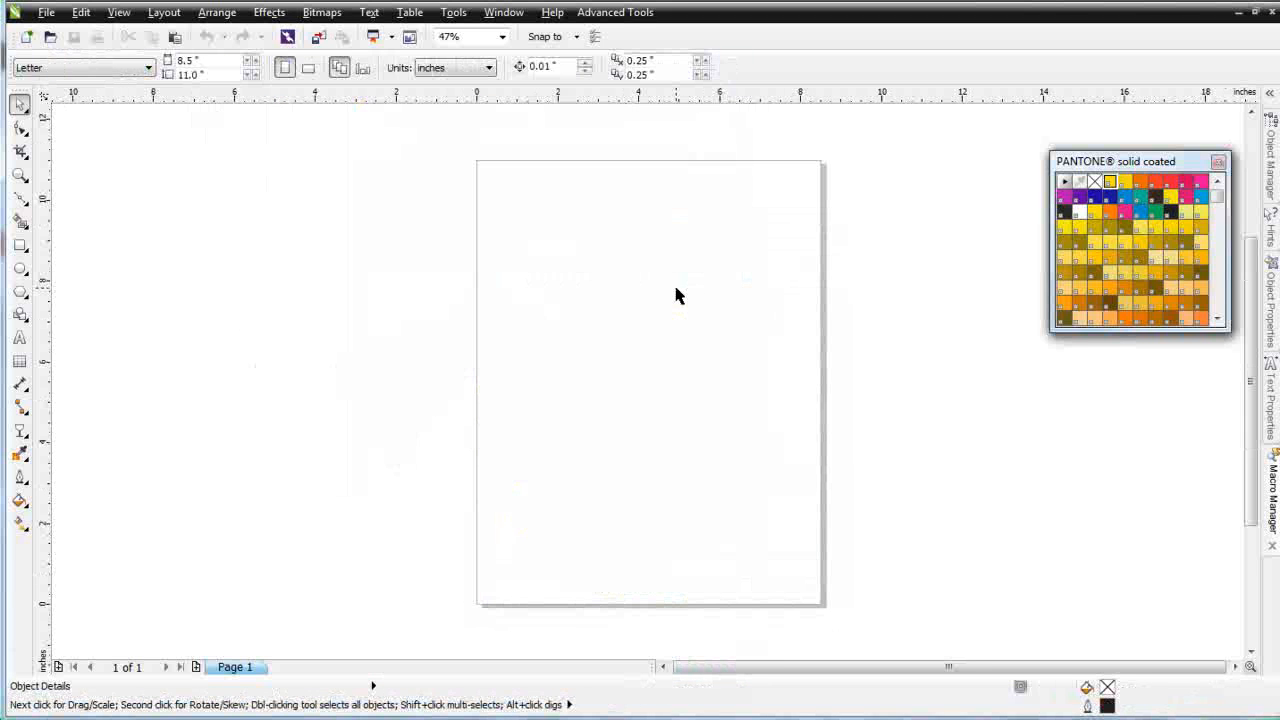
{"action": "key", "text": "ctrl+v"}
{"action": "left_click_drag", "start_coordinate": [821, 391], "coordinate": [667, 370]}
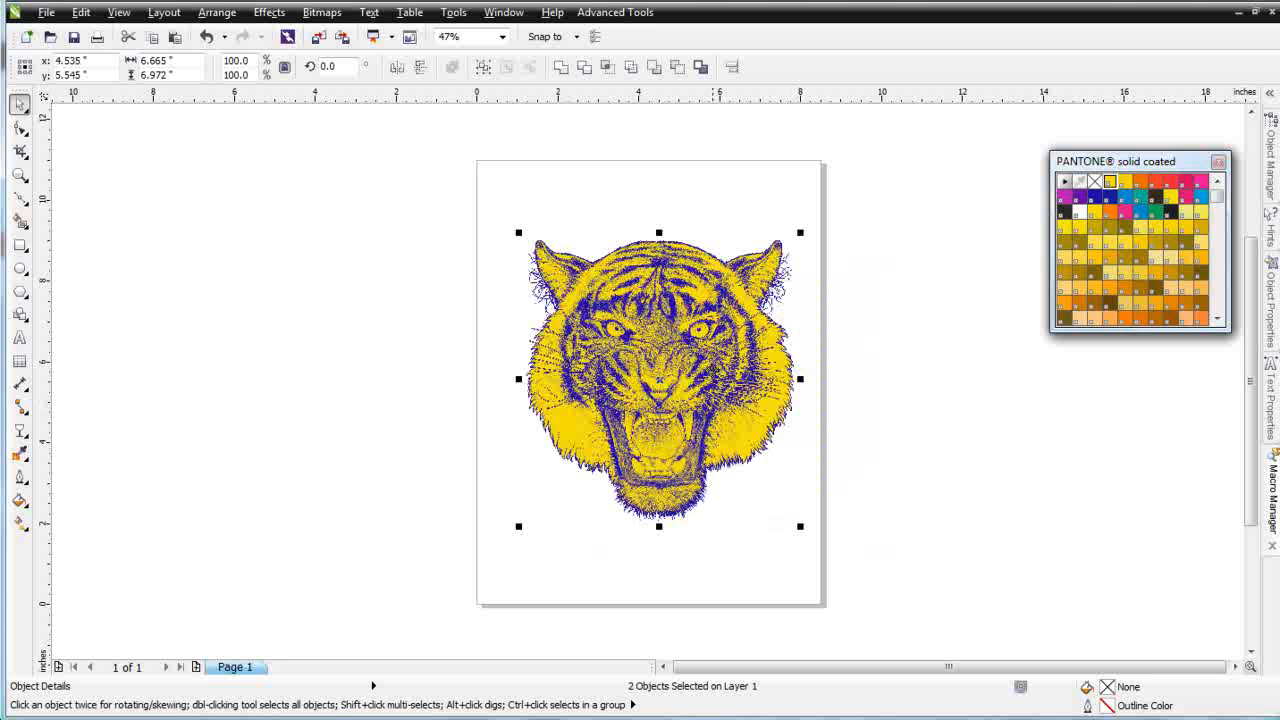
Open the print settings and switch the color output to print separations
{"action": "left_click", "coordinate": [97, 37]}
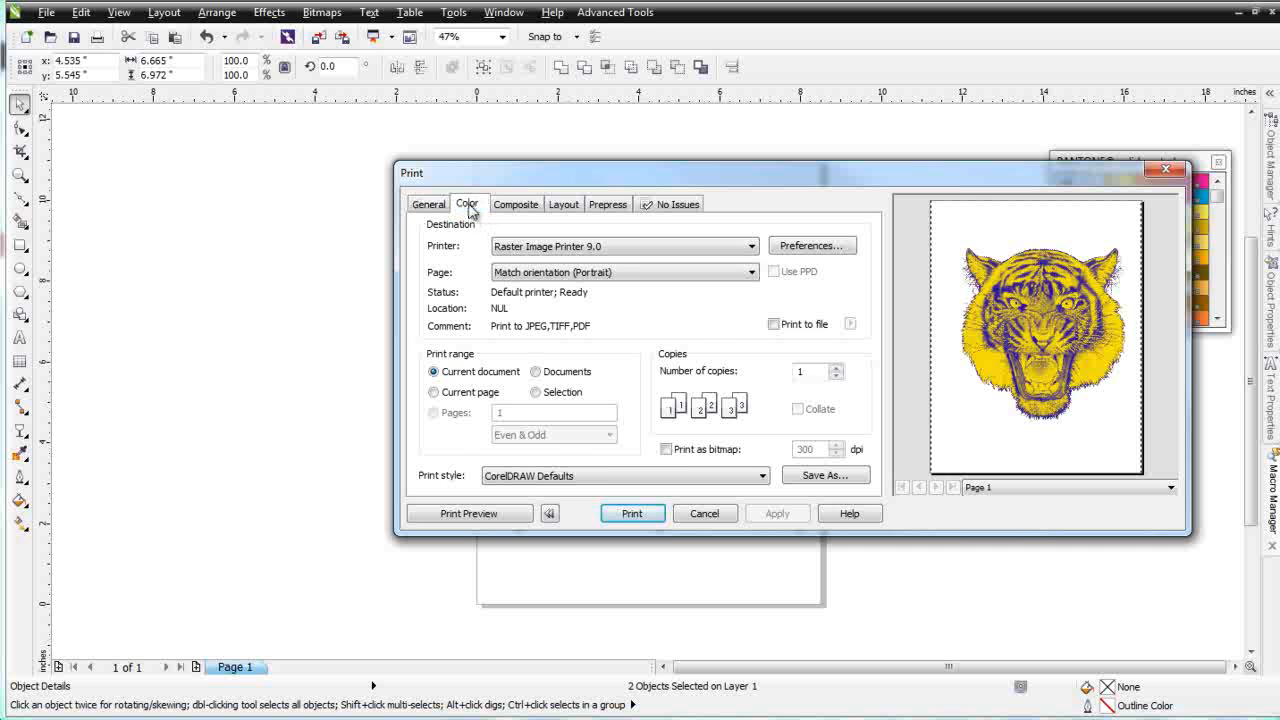
{"action": "left_click", "coordinate": [467, 204]}
{"action": "left_click", "coordinate": [622, 247]}
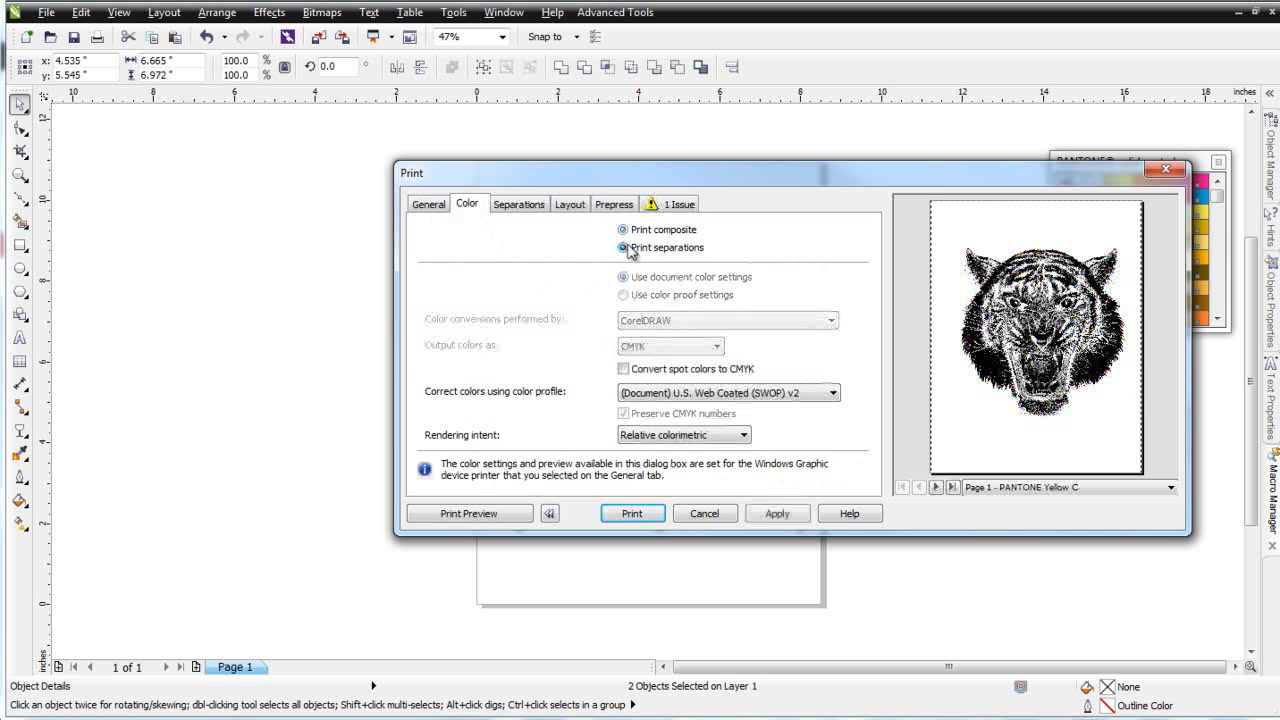
{"action": "left_click", "coordinate": [530, 211]}
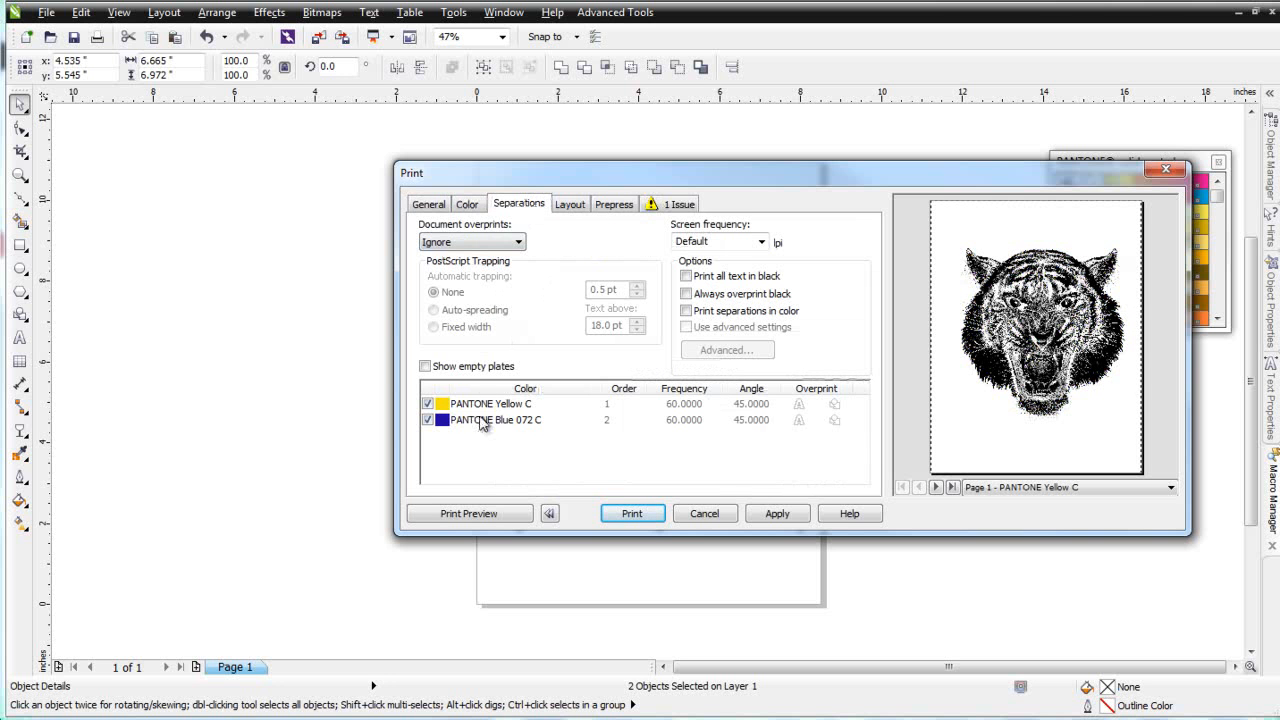
Preview the PANTONE Yellow C and PANTONE Blue 072 C separation plates, then close the print dialog
{"action": "left_click", "coordinate": [936, 487]}
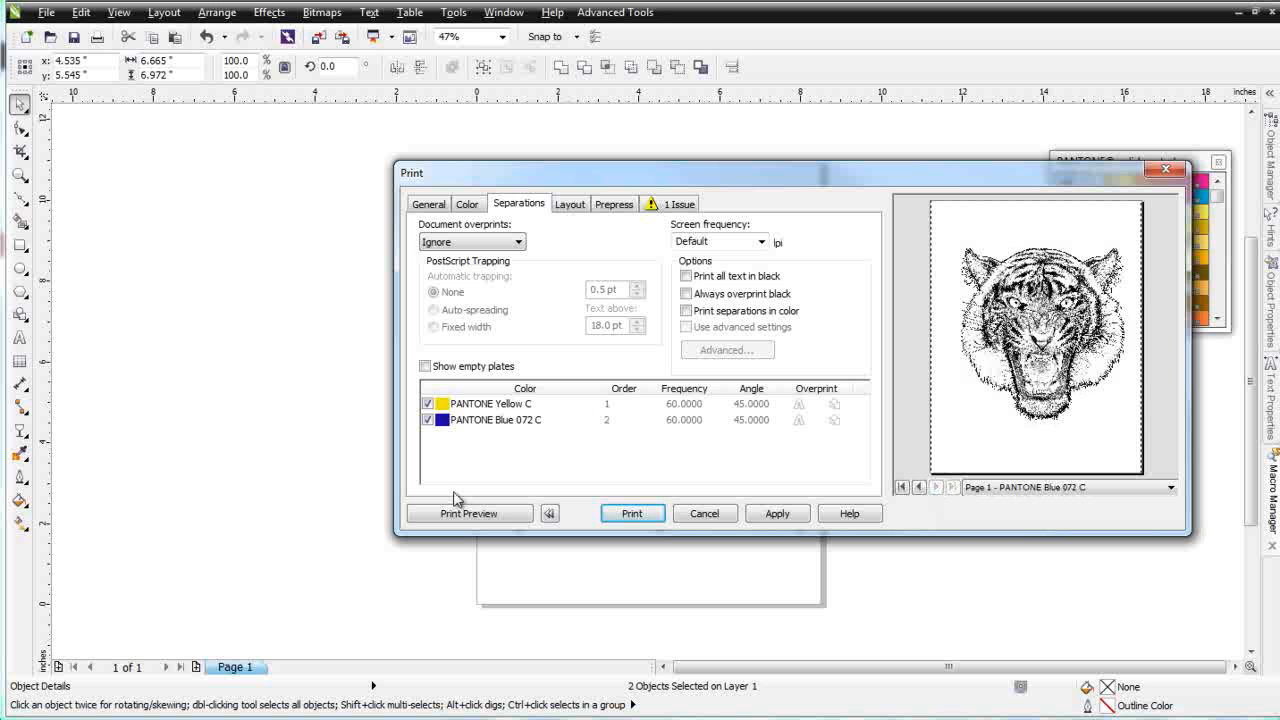
{"action": "left_click", "coordinate": [502, 525]}
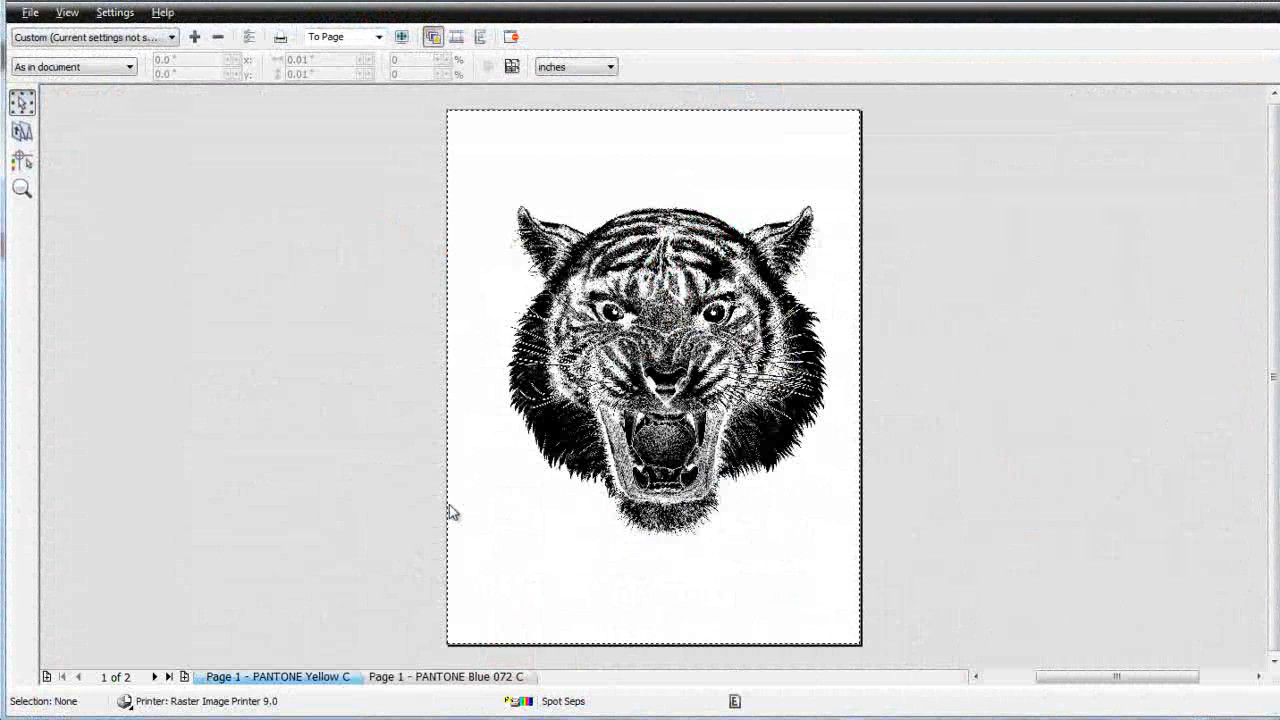
{"action": "left_click", "coordinate": [474, 677]}
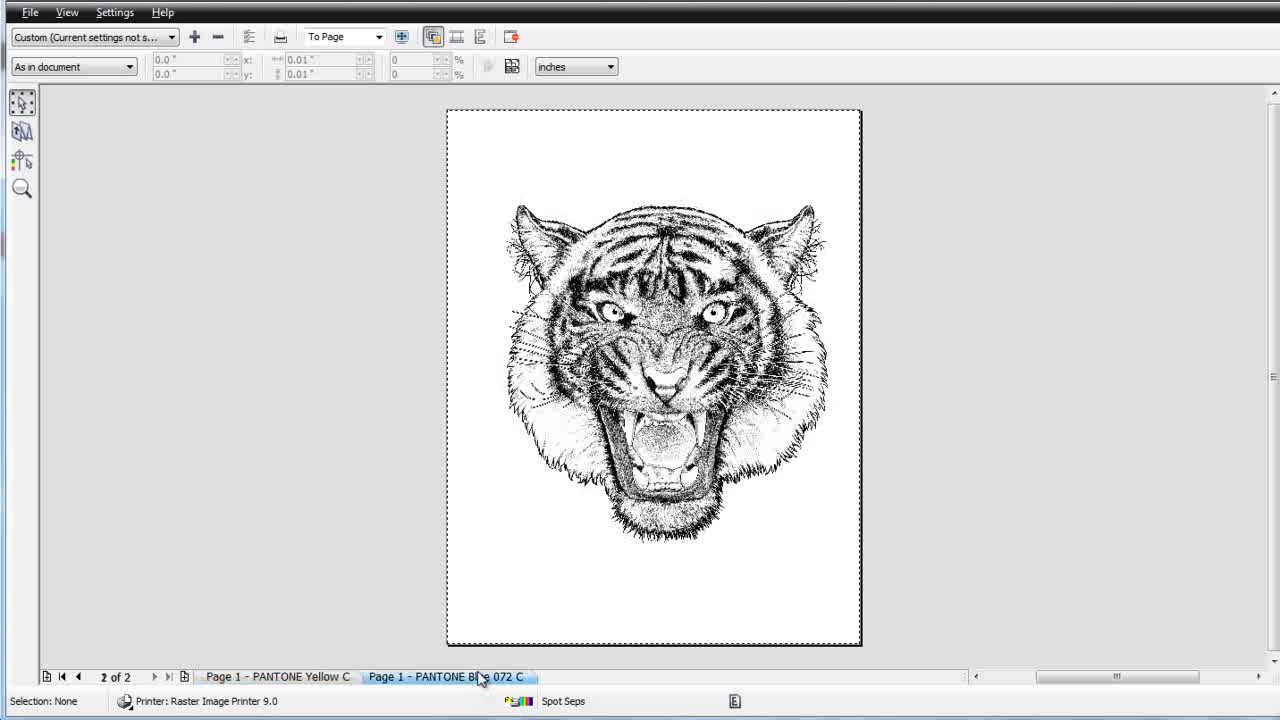
{"action": "left_click", "coordinate": [340, 677]}
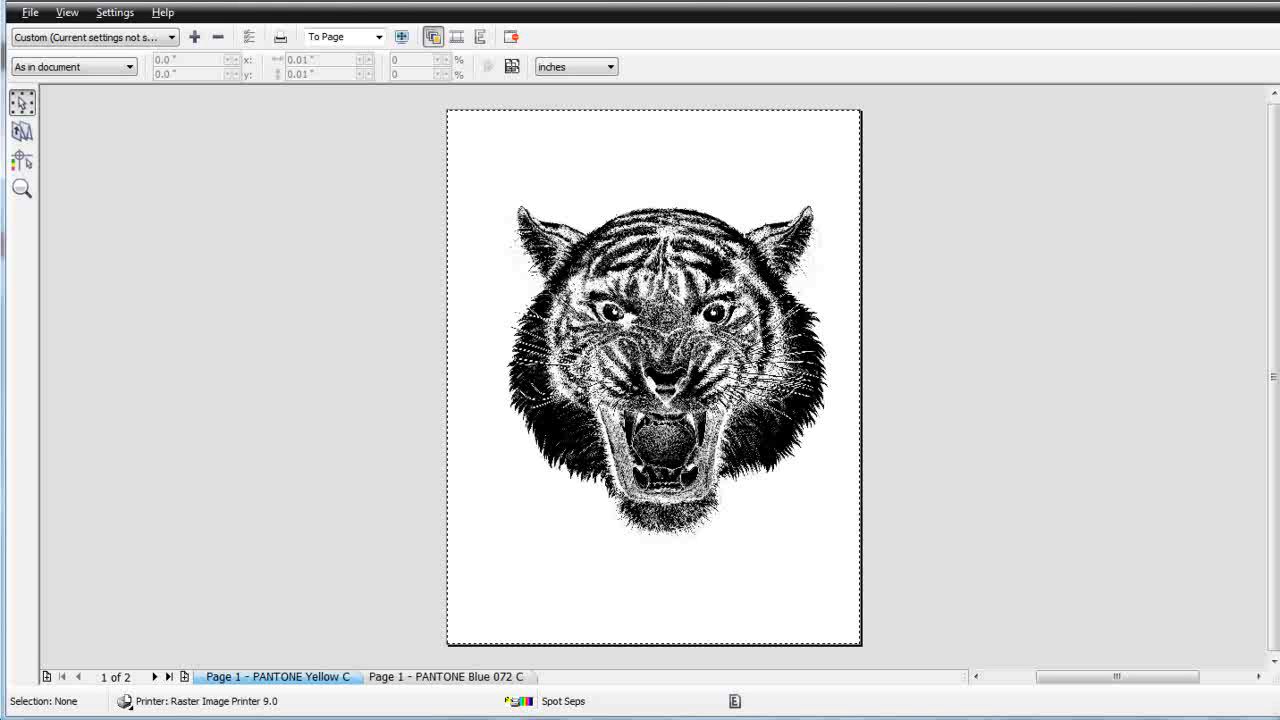
{"action": "key", "text": "Escape"}
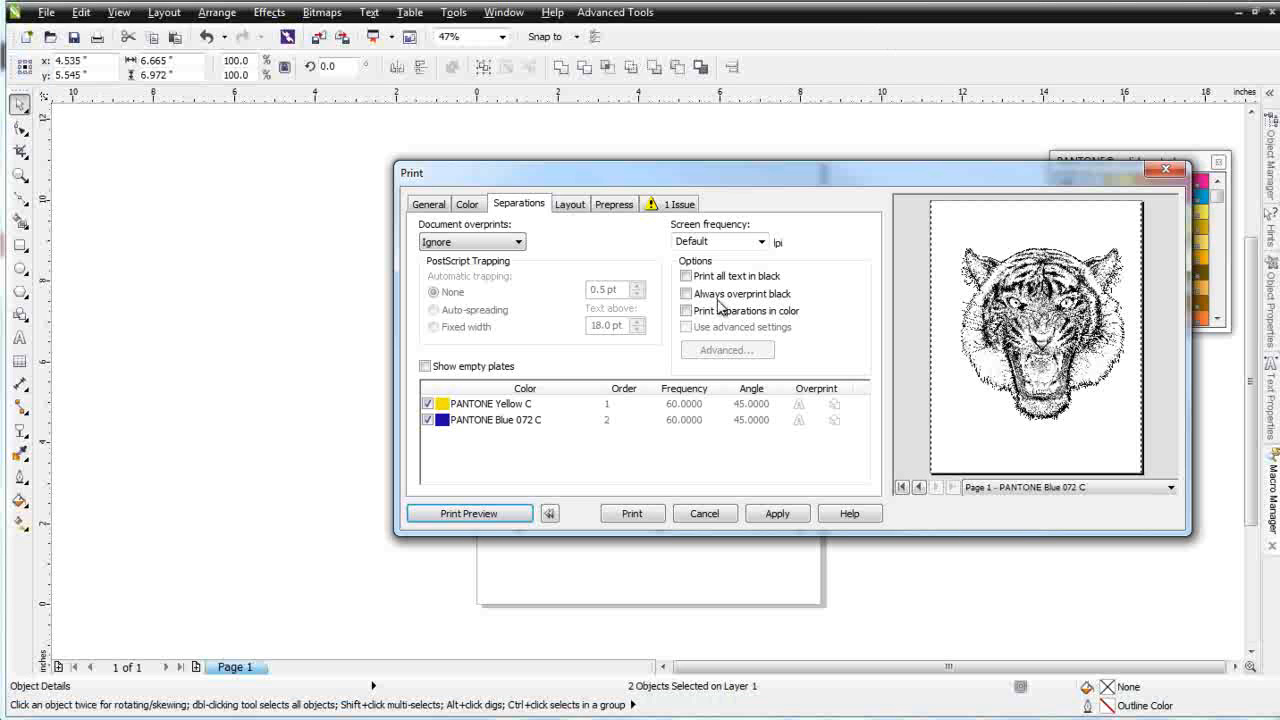
{"action": "left_click", "coordinate": [704, 515]}
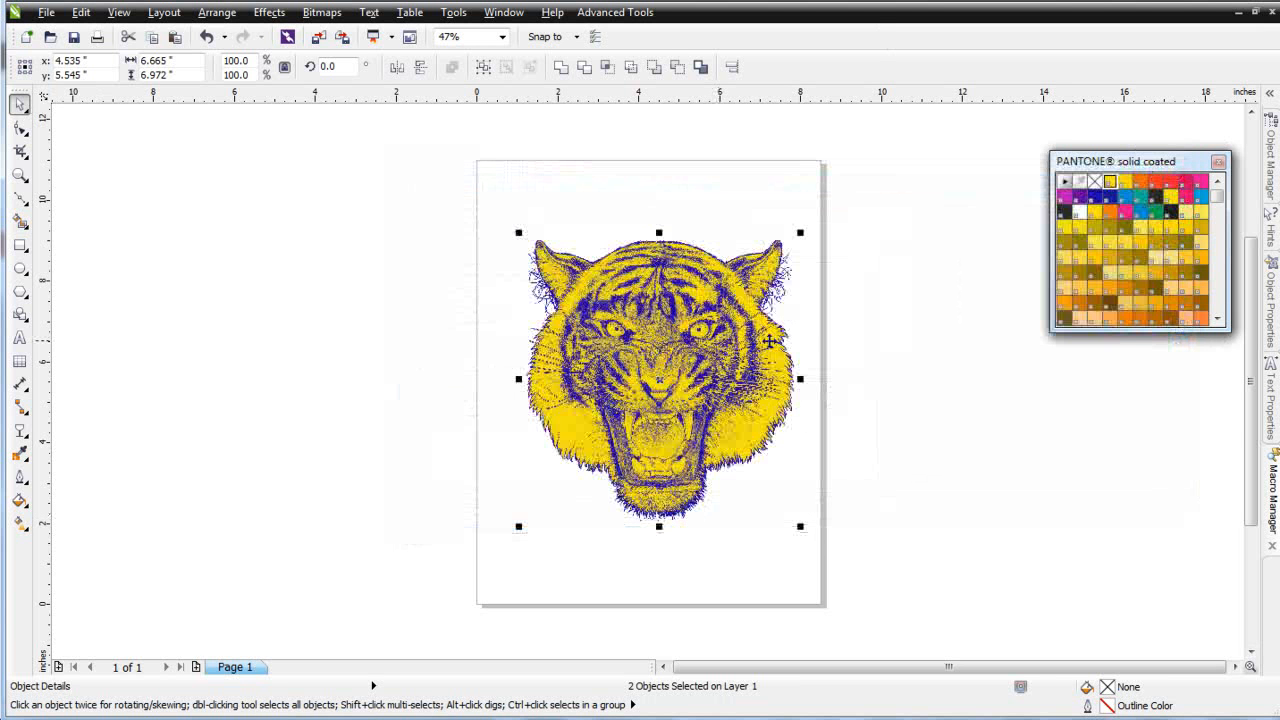
Return to the original layout document window
{"action": "left_click", "coordinate": [1241, 12]}
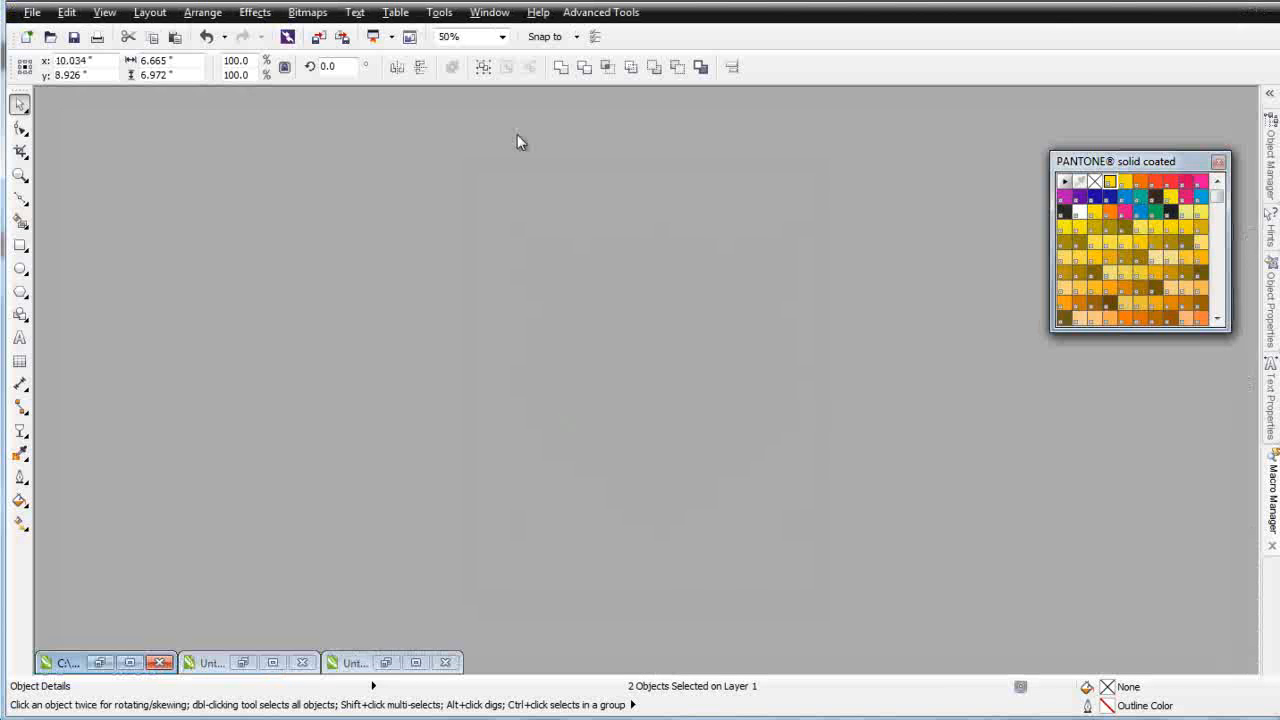
{"action": "left_click", "coordinate": [101, 663]}
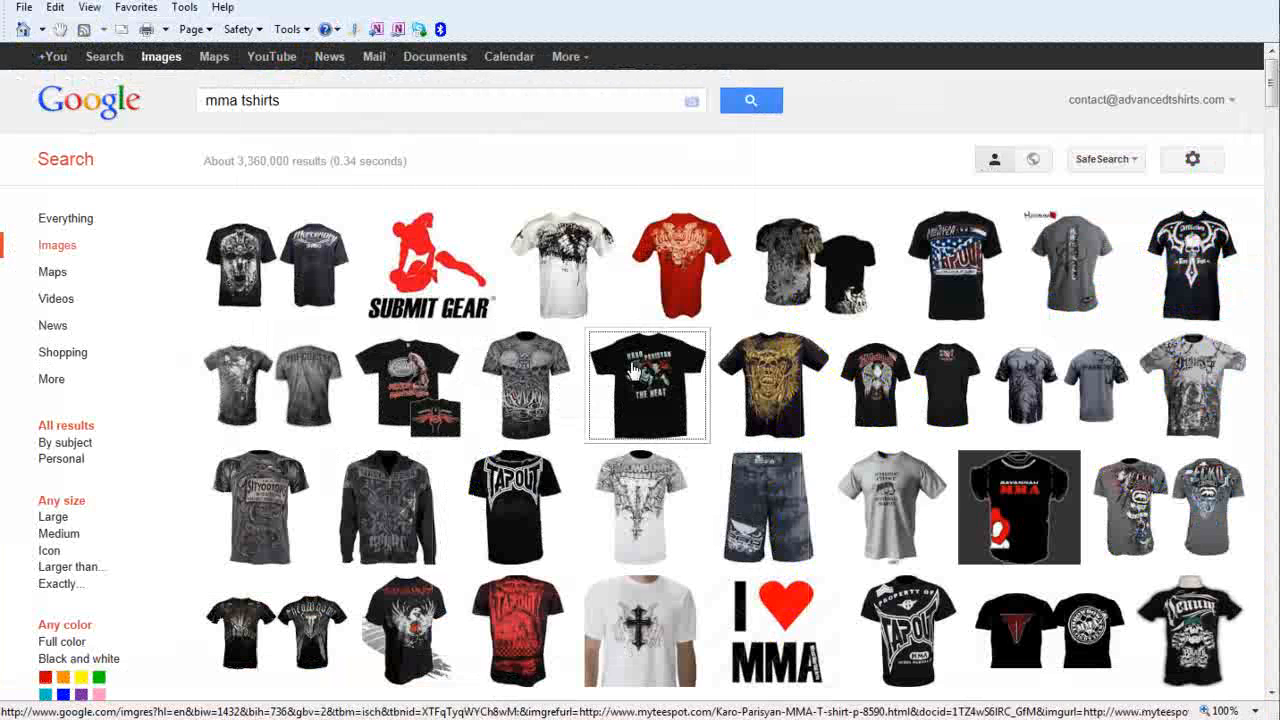
{"action": "mouse_move", "coordinate": [957, 418]}
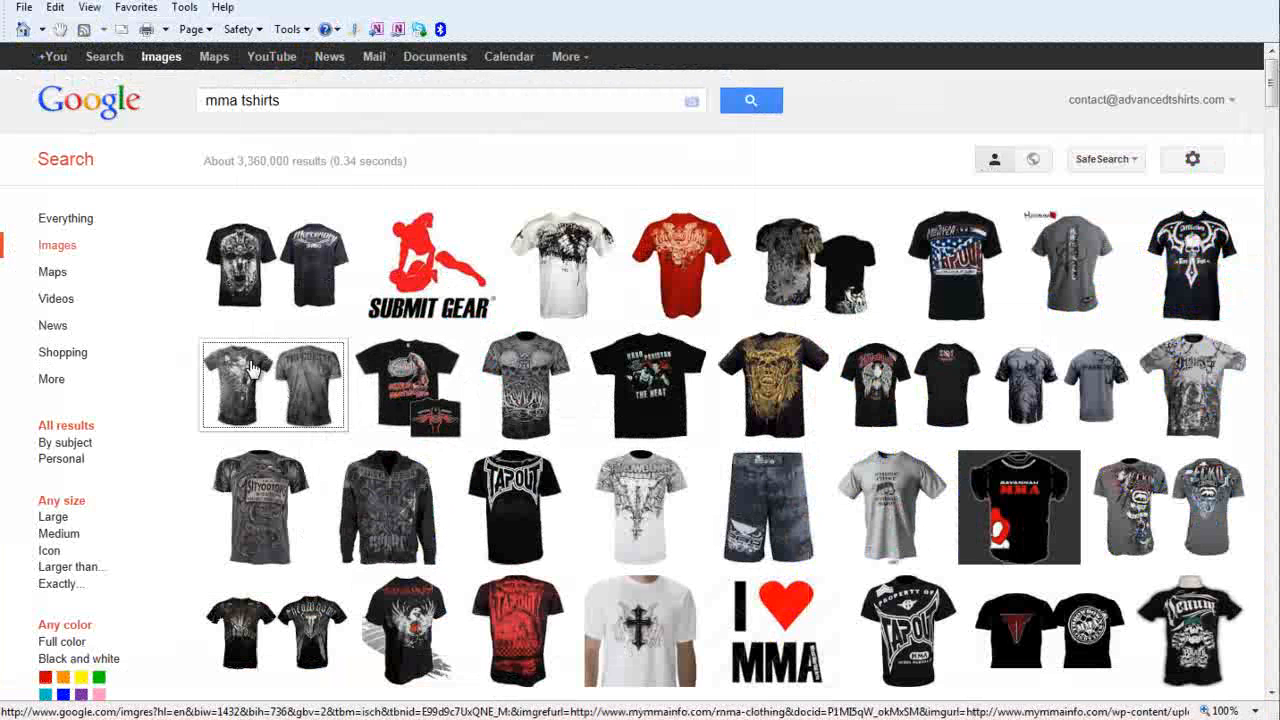
Browse the MMA t-shirt image search results in the web browser for design examples
{"action": "mouse_move", "coordinate": [254, 373]}
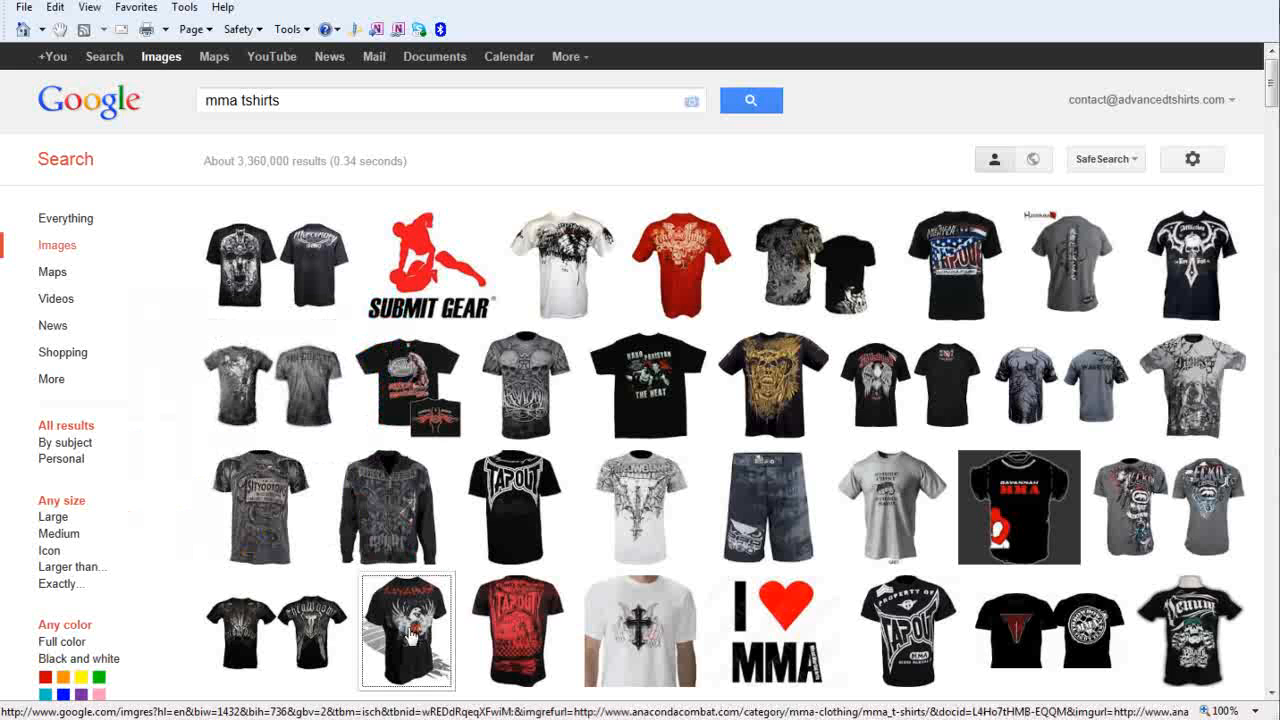
{"action": "mouse_move", "coordinate": [412, 638]}
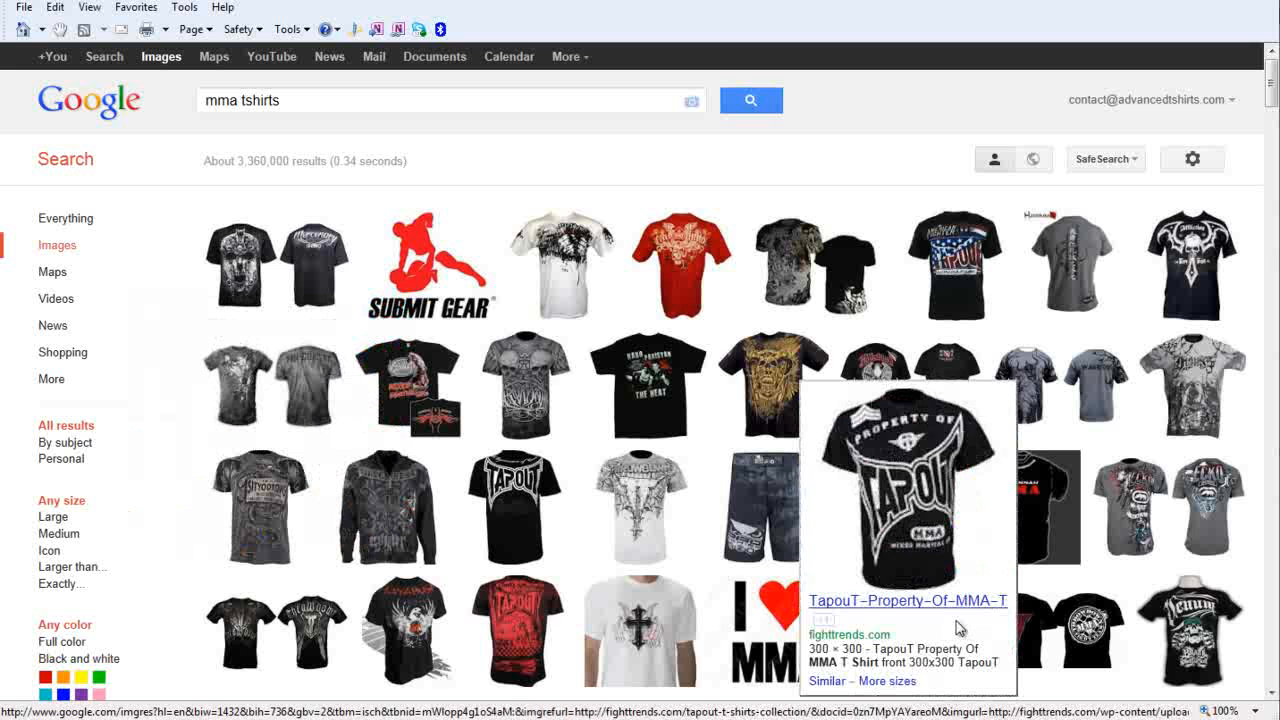
{"action": "mouse_move", "coordinate": [1208, 397]}
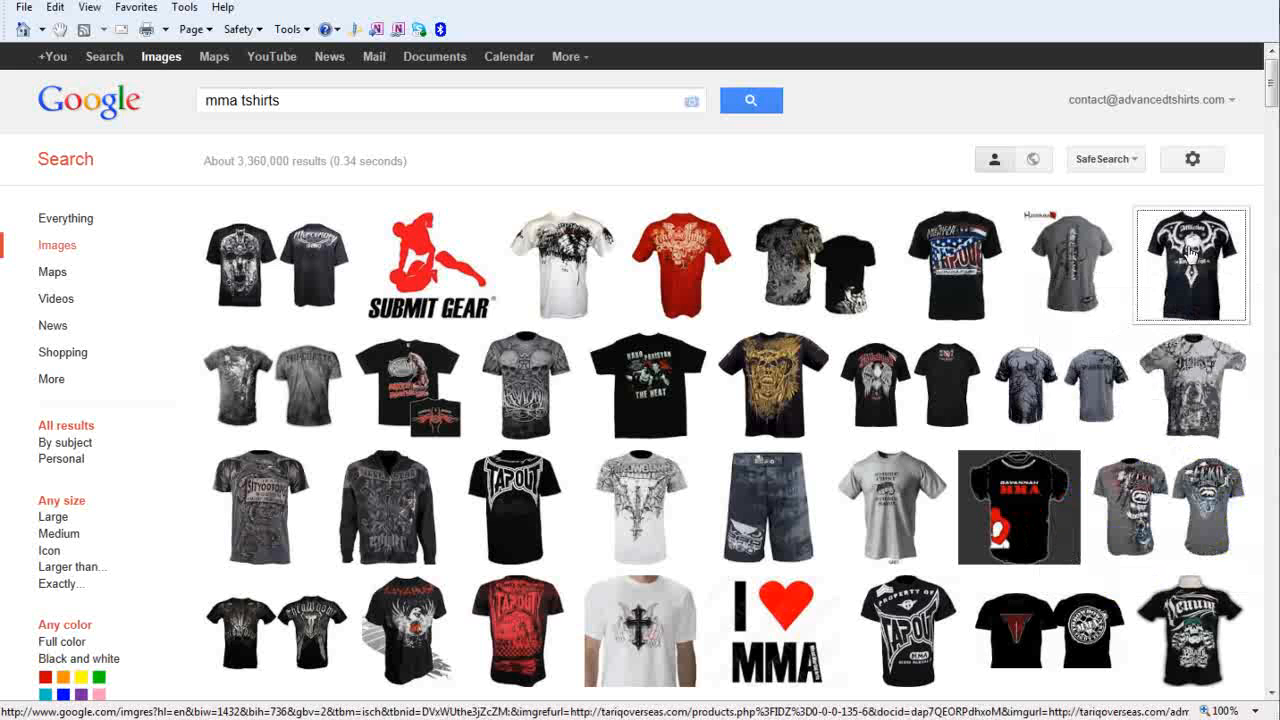
{"action": "mouse_move", "coordinate": [1190, 258]}
{"action": "left_click_drag", "start_coordinate": [1272, 88], "coordinate": [1272, 117]}
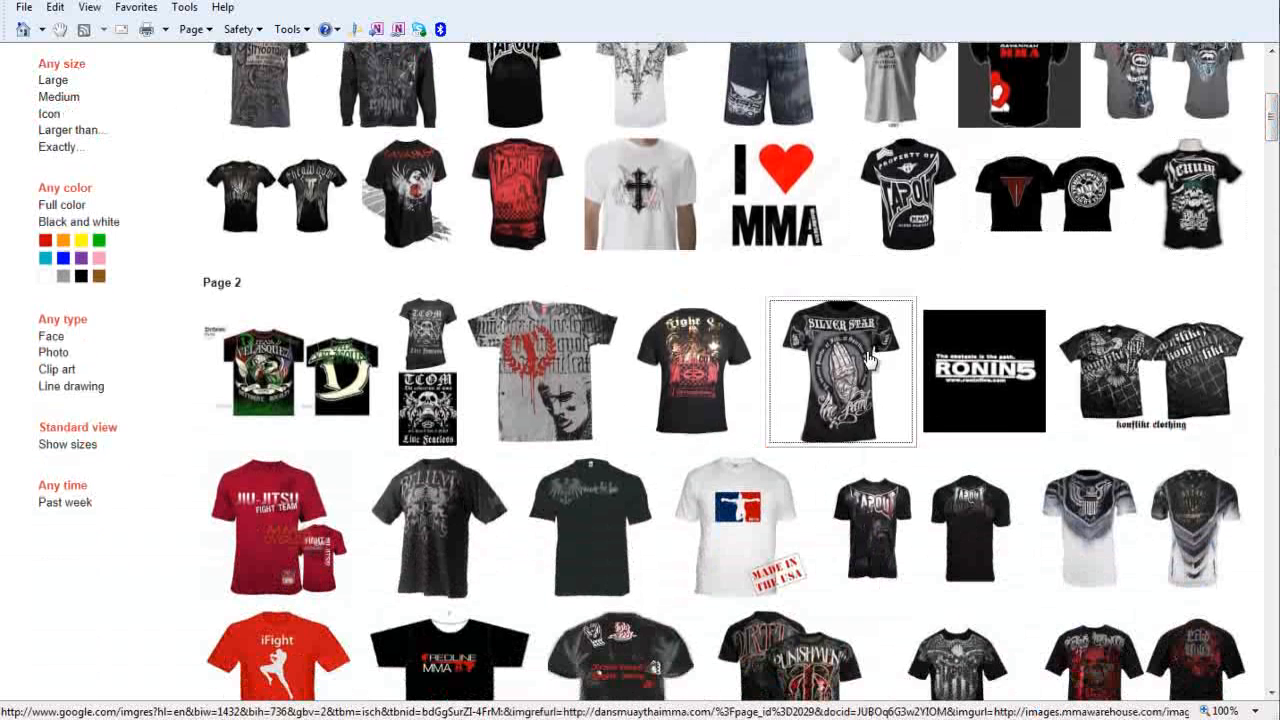
{"action": "mouse_move", "coordinate": [868, 360]}
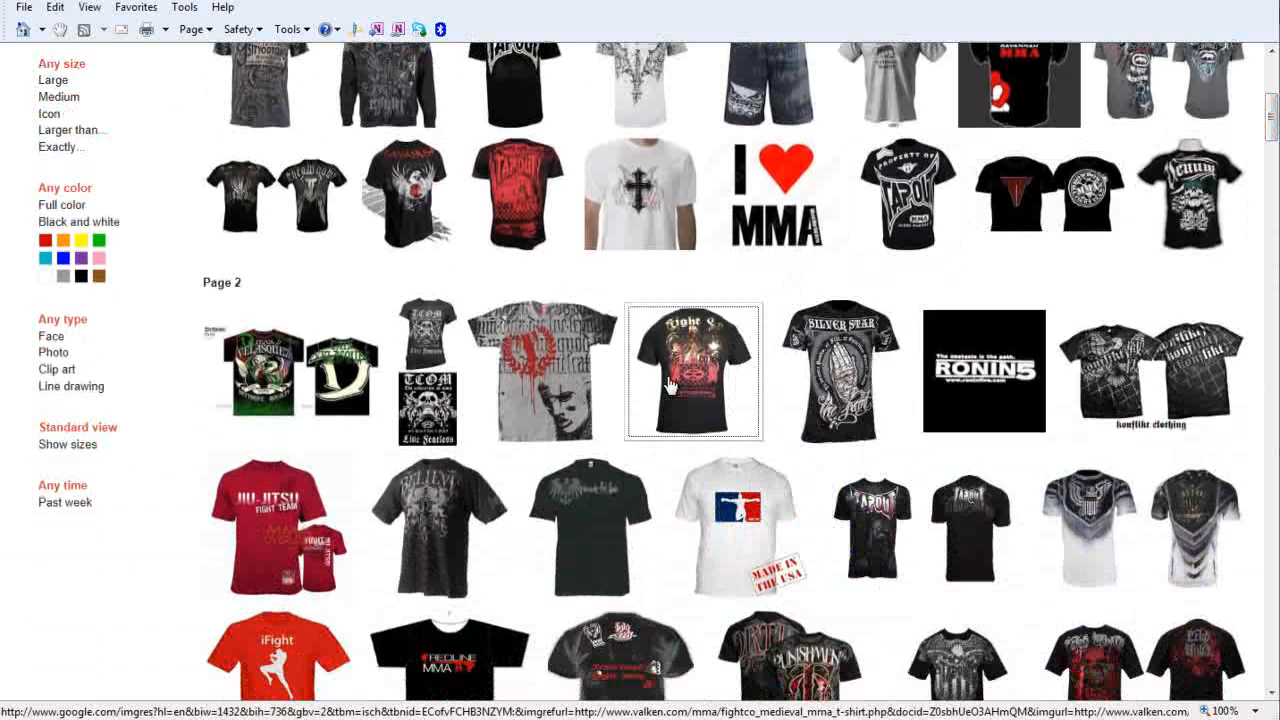
{"action": "mouse_move", "coordinate": [446, 496]}
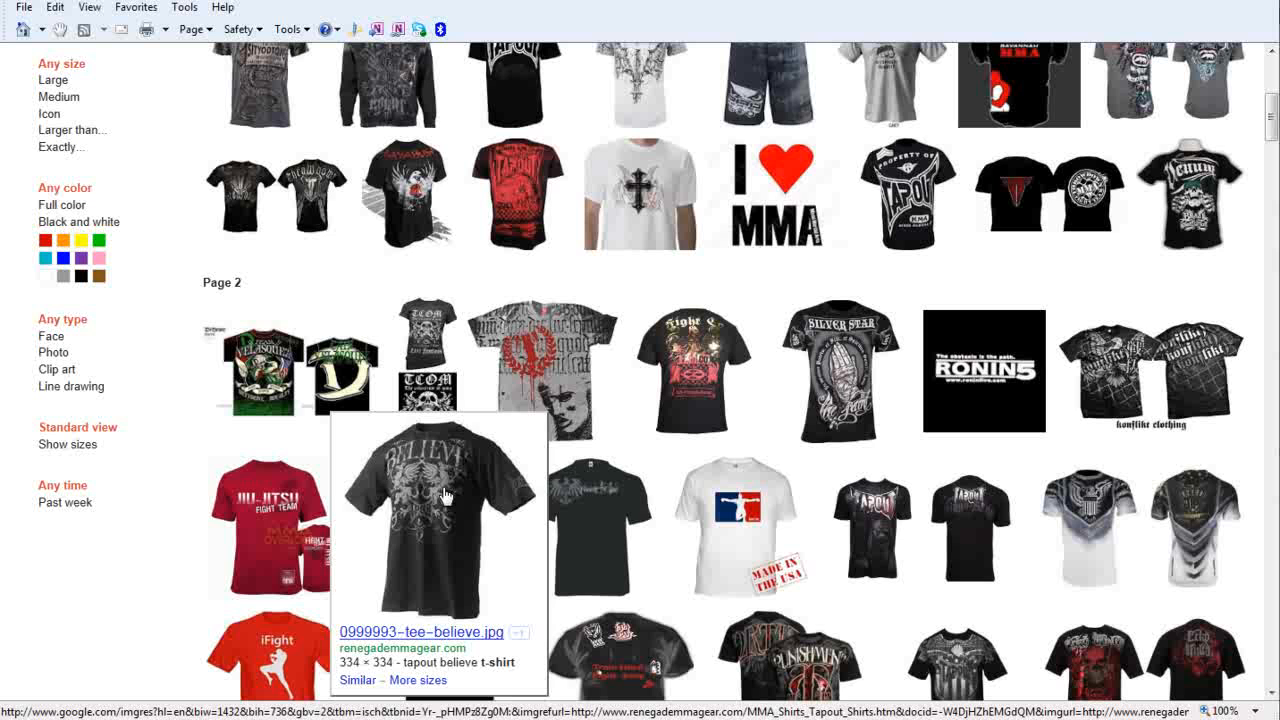
{"action": "mouse_move", "coordinate": [528, 372]}
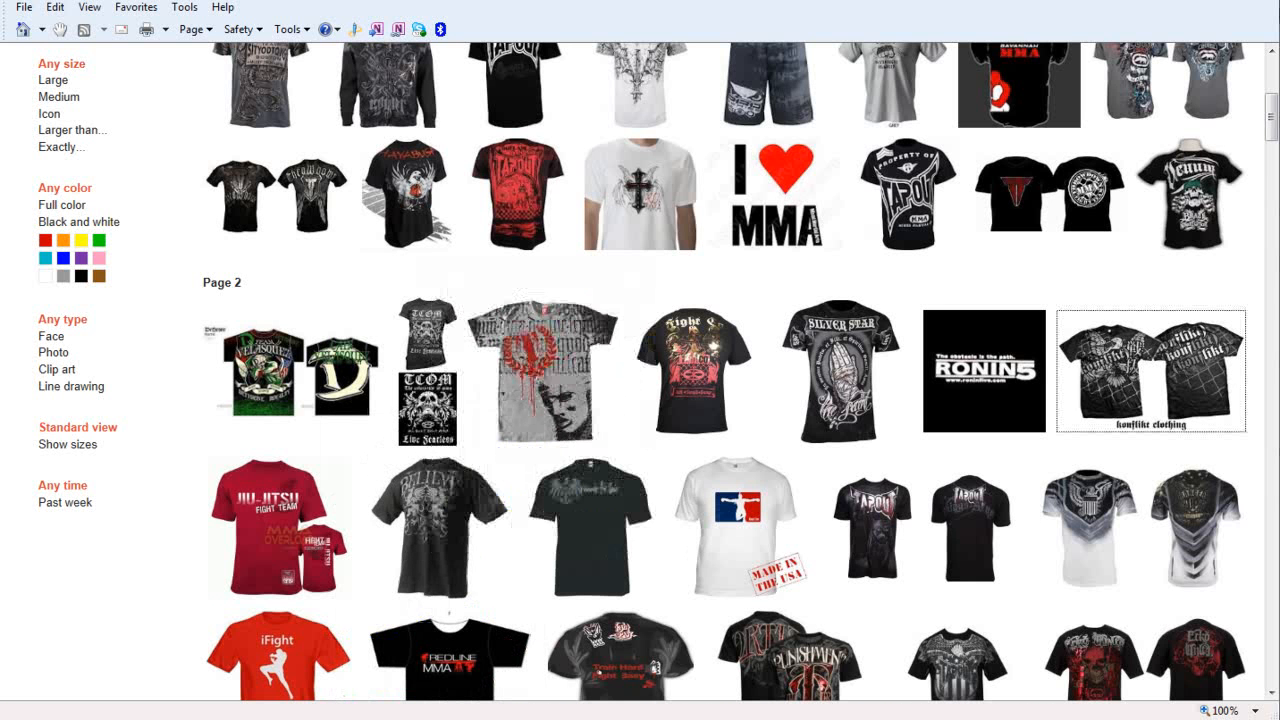
{"action": "left_click_drag", "start_coordinate": [1274, 133], "coordinate": [1272, 200]}
{"action": "mouse_move", "coordinate": [1084, 298]}
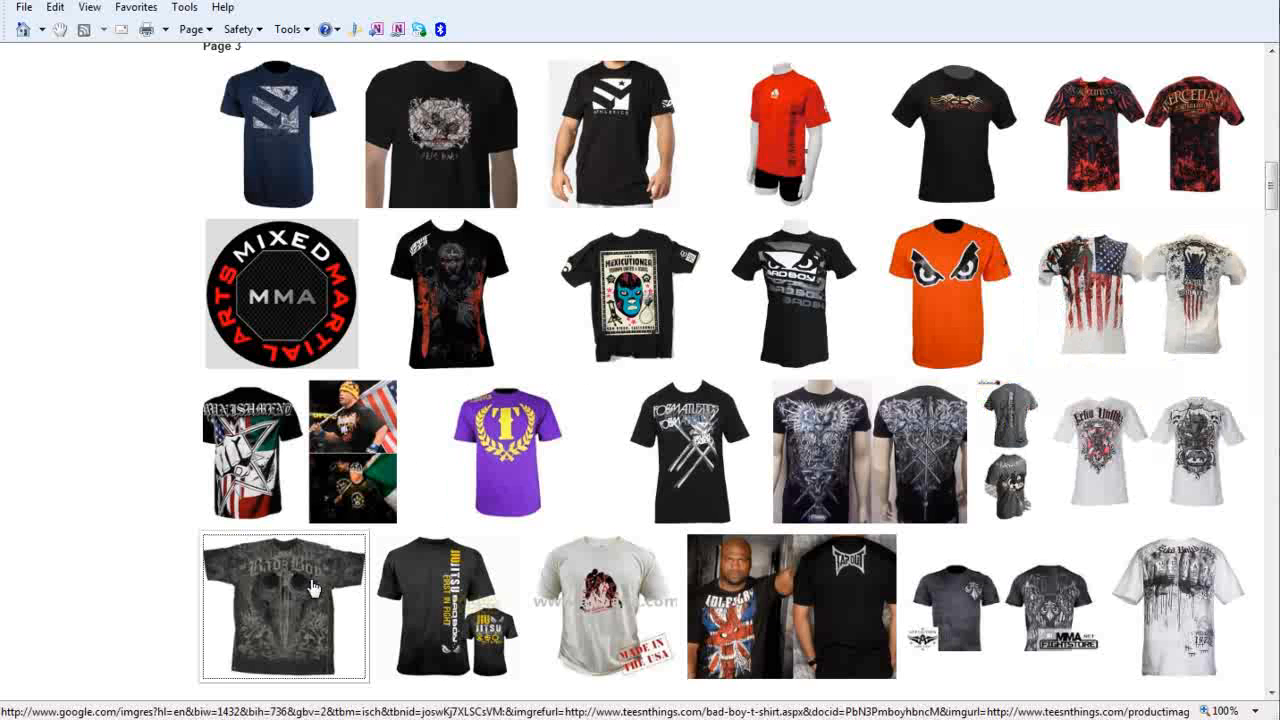
{"action": "mouse_move", "coordinate": [316, 588]}
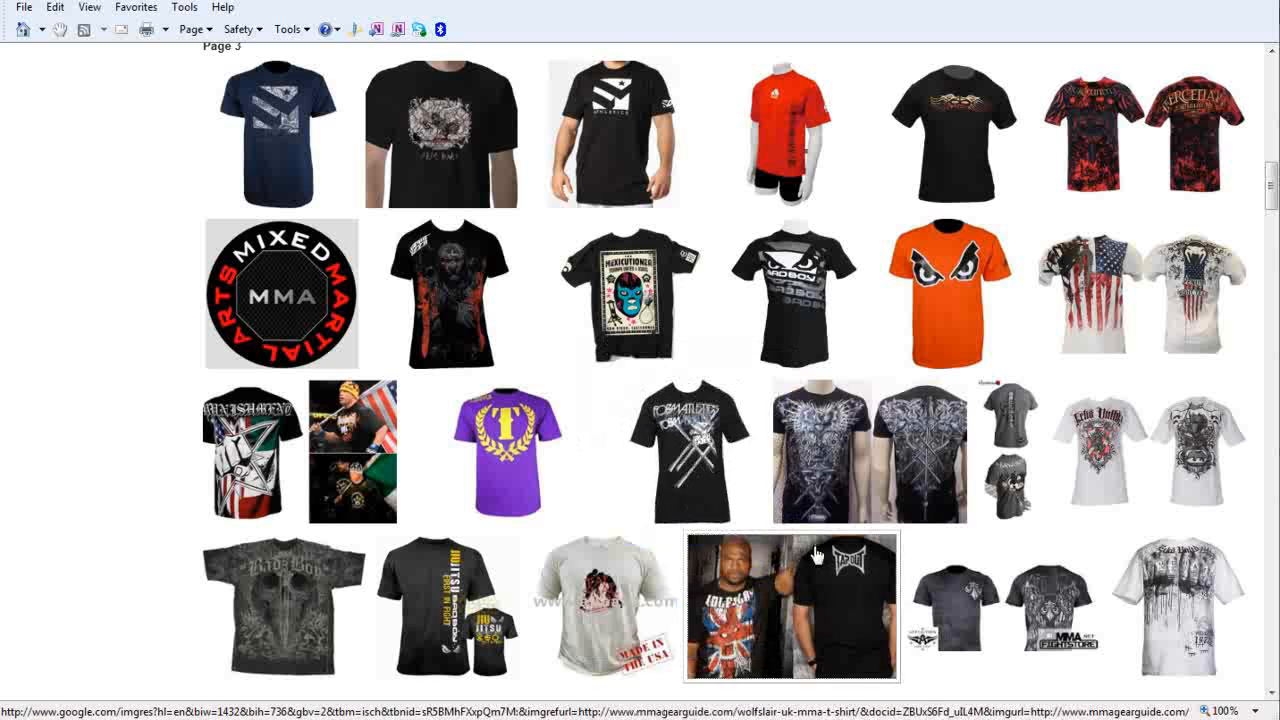
{"action": "mouse_move", "coordinate": [845, 578]}
{"action": "mouse_move", "coordinate": [1068, 604]}
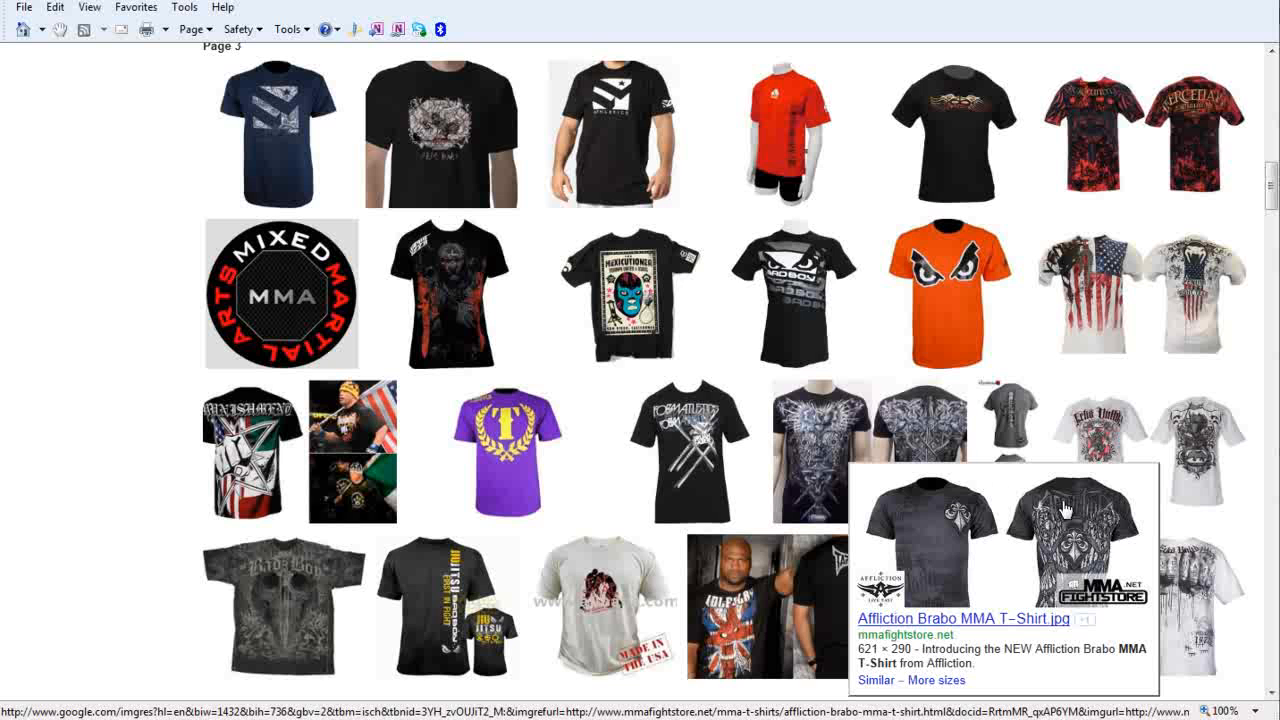
{"action": "left_click", "coordinate": [980, 500]}
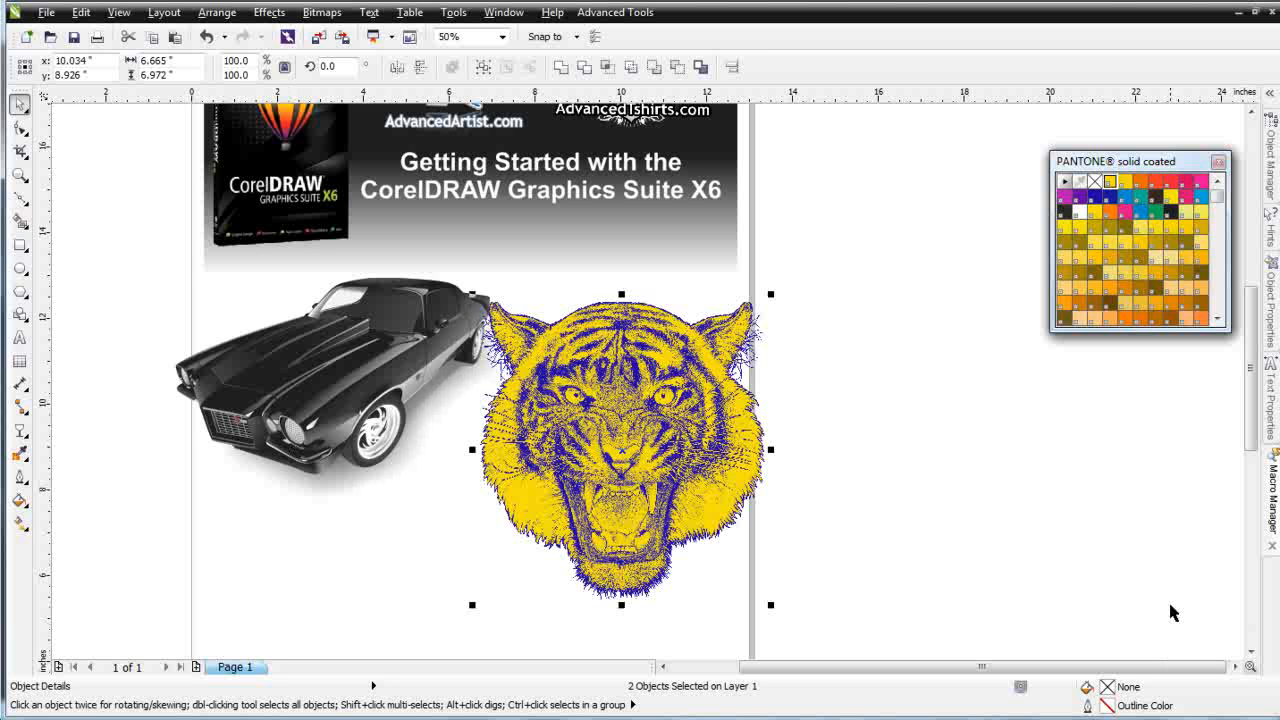
{"action": "left_click", "coordinate": [1064, 212]}
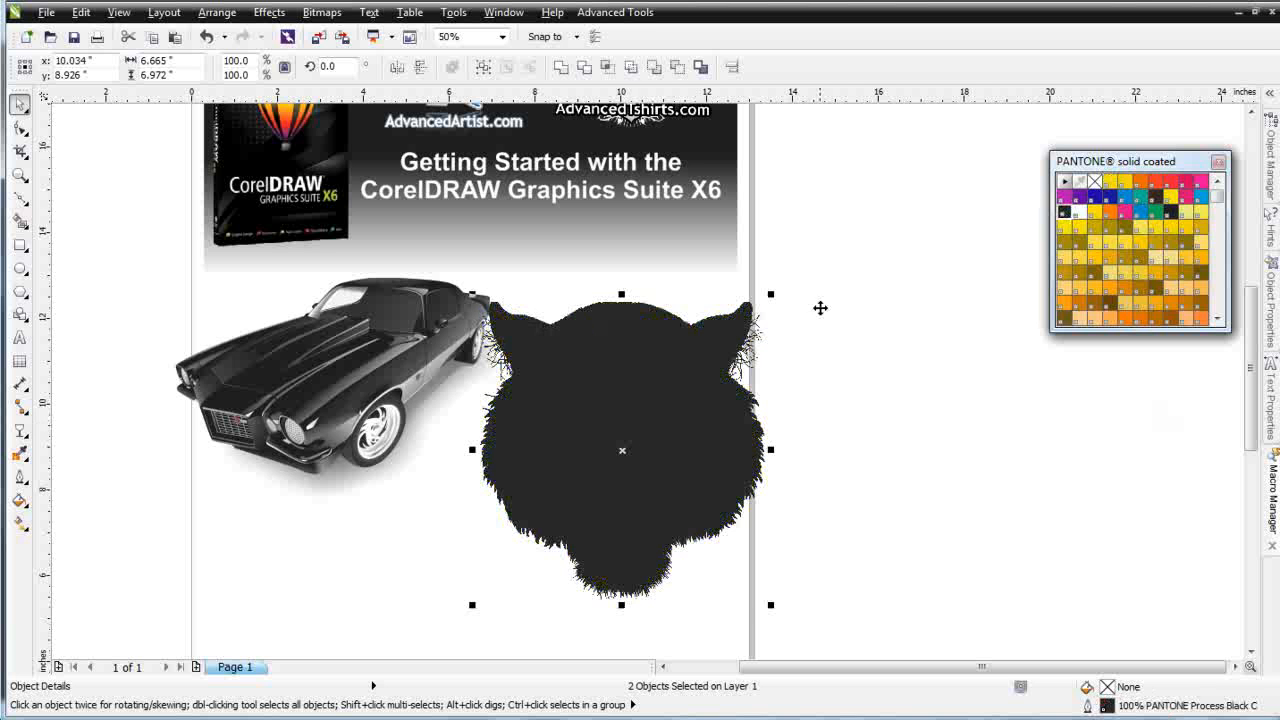
{"action": "key", "text": "ctrl+z"}
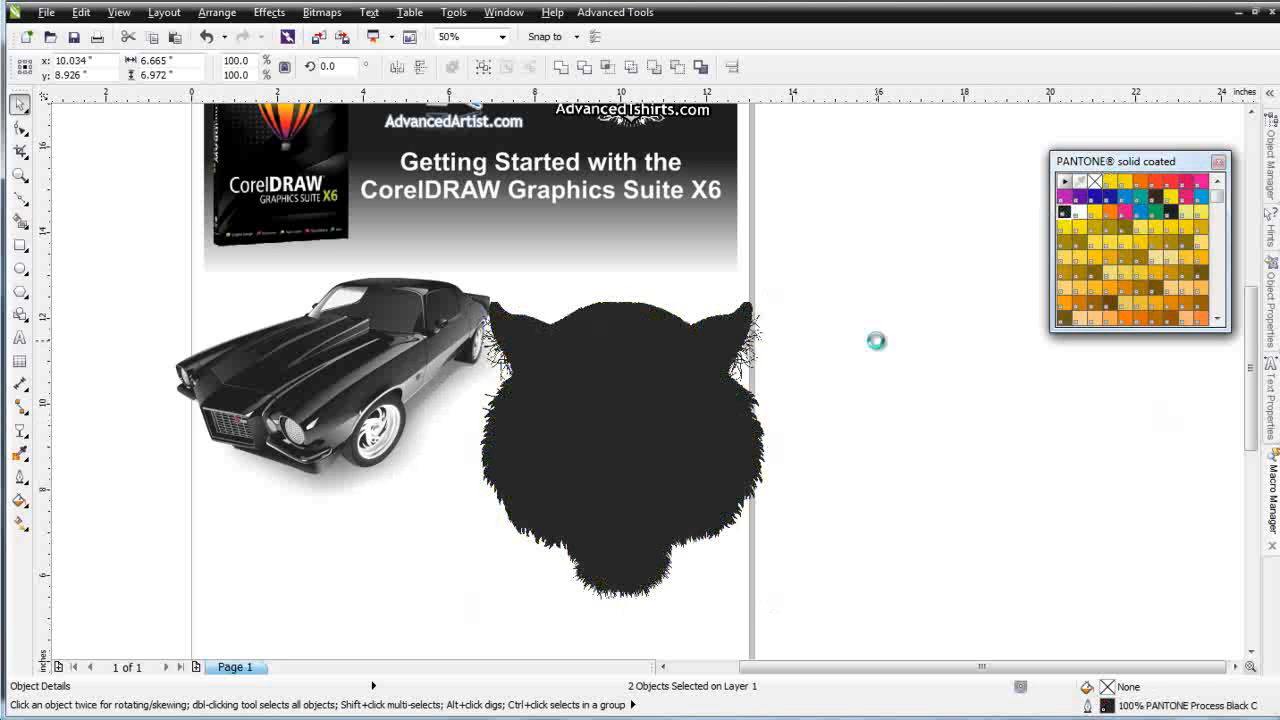
{"action": "left_click", "coordinate": [923, 362]}
Color the tiger bitmap's linework PANTONE Process Black C
{"action": "left_click", "coordinate": [627, 390]}
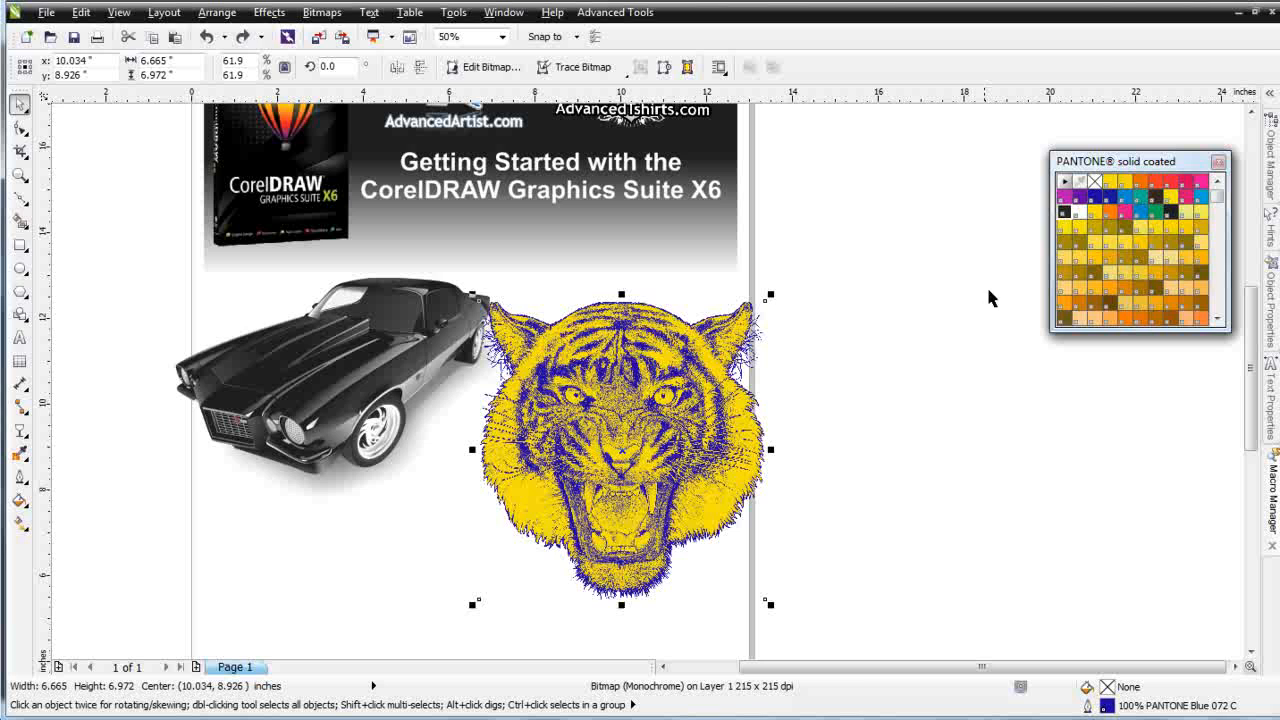
{"action": "left_click", "coordinate": [1066, 214]}
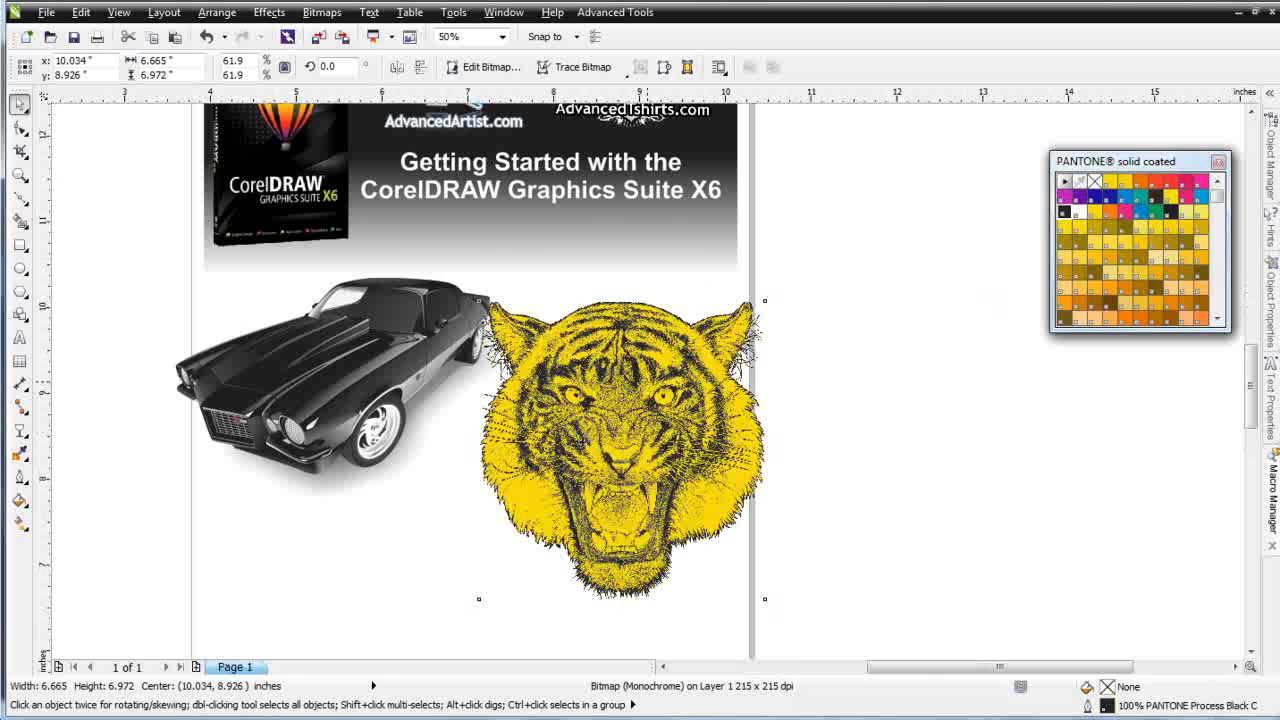
{"action": "scroll", "coordinate": [582, 440], "scroll_direction": "up", "scroll_amount": 1}
{"action": "scroll", "coordinate": [652, 384], "scroll_direction": "up", "scroll_amount": 1}
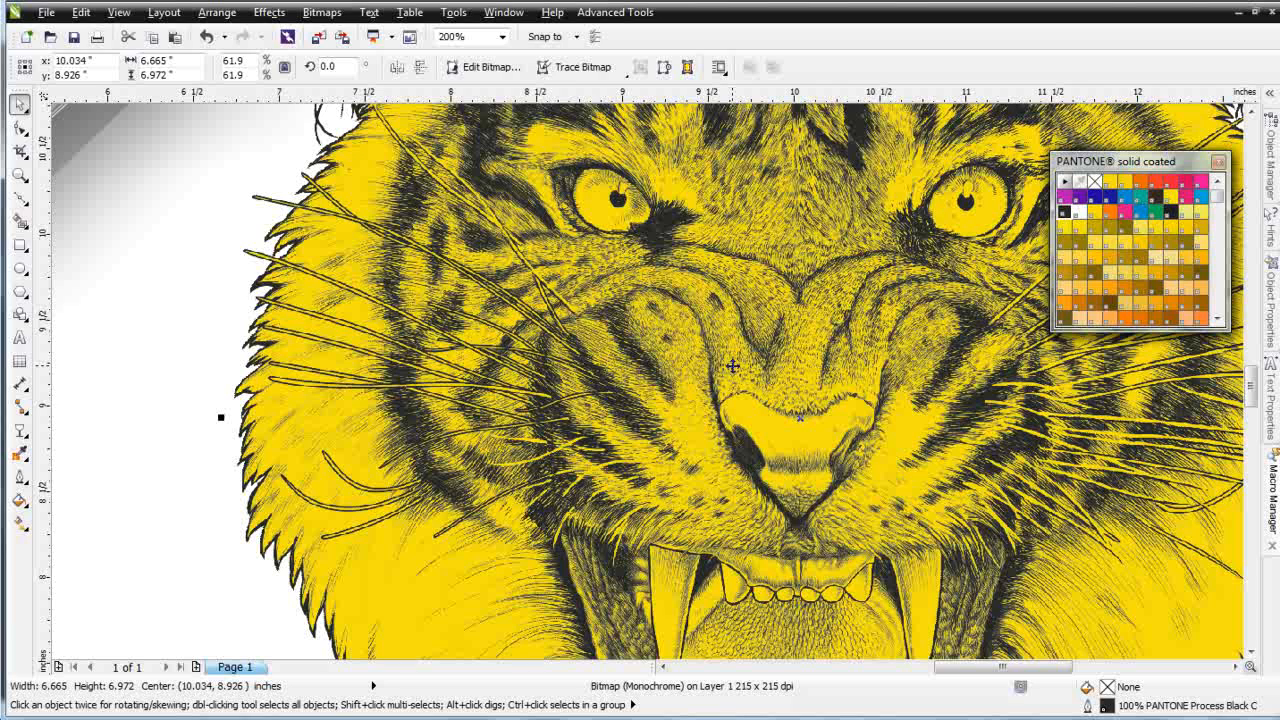
{"action": "scroll", "coordinate": [540, 378], "scroll_direction": "down", "scroll_amount": 2}
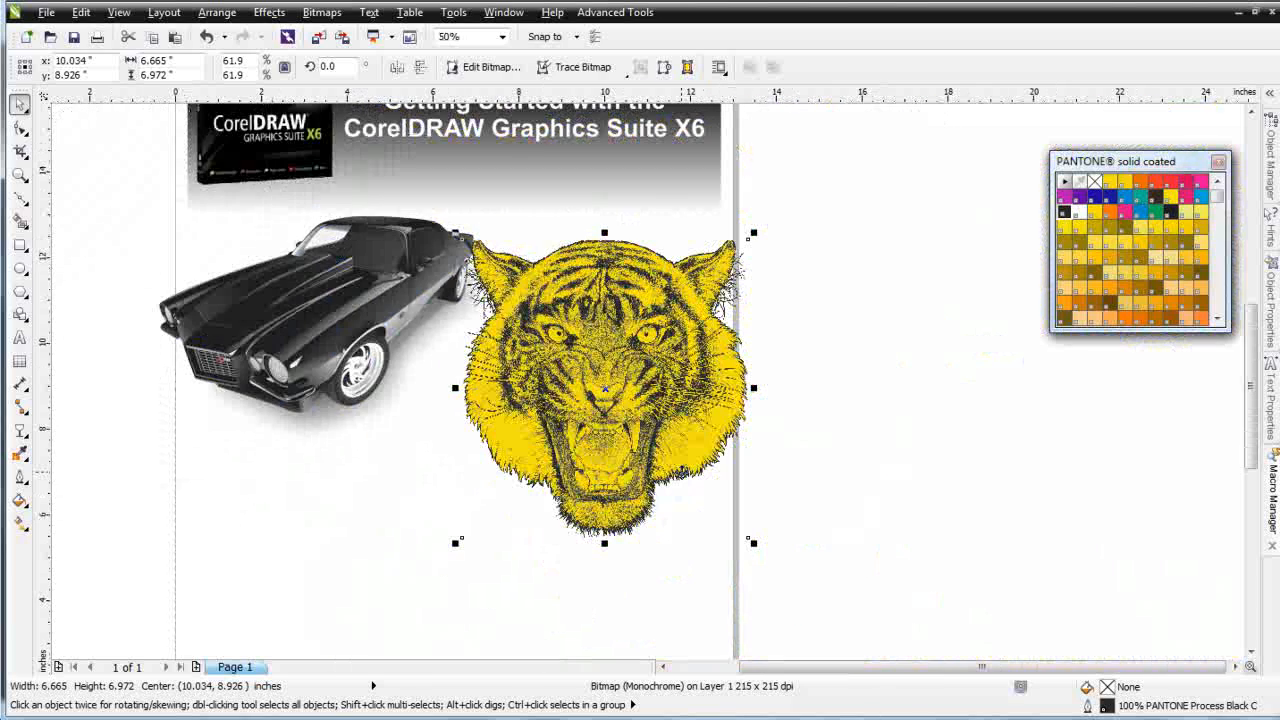
Move the black tiger bitmap off the yellow shape to the empty area right of the page
{"action": "left_click", "coordinate": [811, 457]}
{"action": "left_click", "coordinate": [630, 400]}
{"action": "left_click_drag", "start_coordinate": [598, 312], "coordinate": [957, 302]}
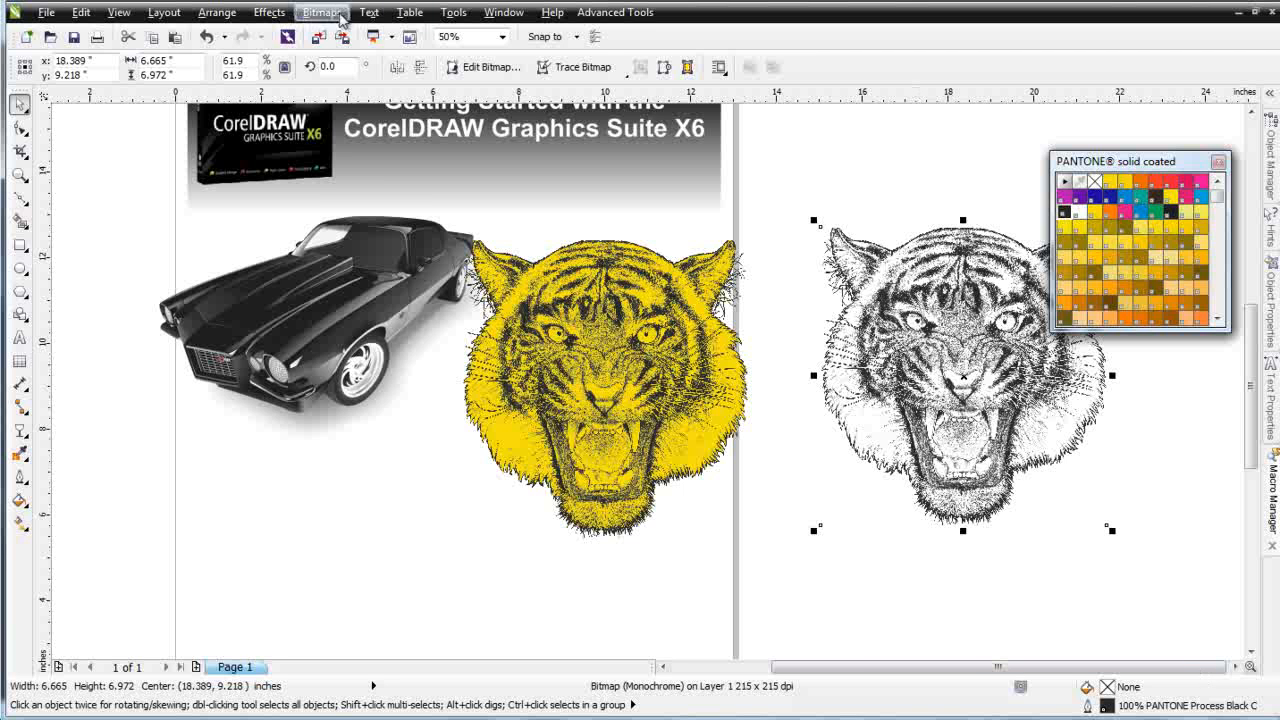
Convert the tiger into a 300 dpi Grayscale (8-bit) bitmap
{"action": "left_click", "coordinate": [322, 12]}
{"action": "left_click", "coordinate": [343, 33]}
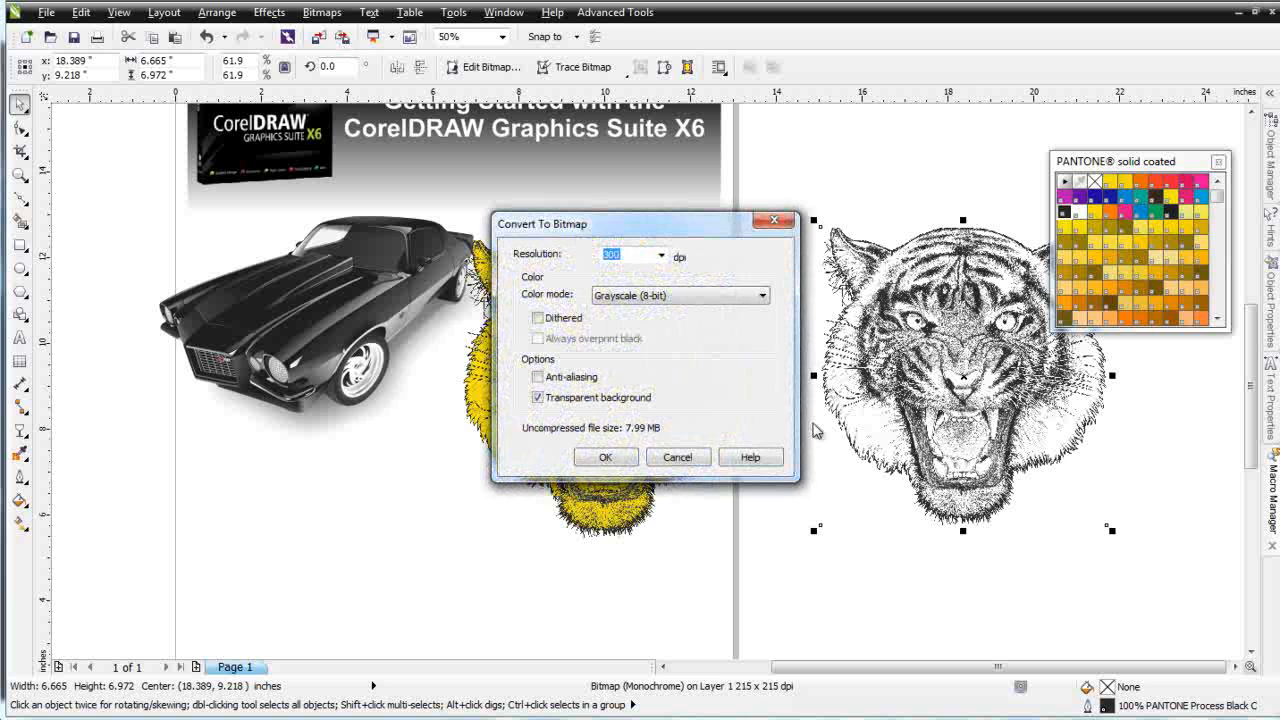
{"action": "left_click", "coordinate": [538, 398]}
{"action": "left_click", "coordinate": [603, 457]}
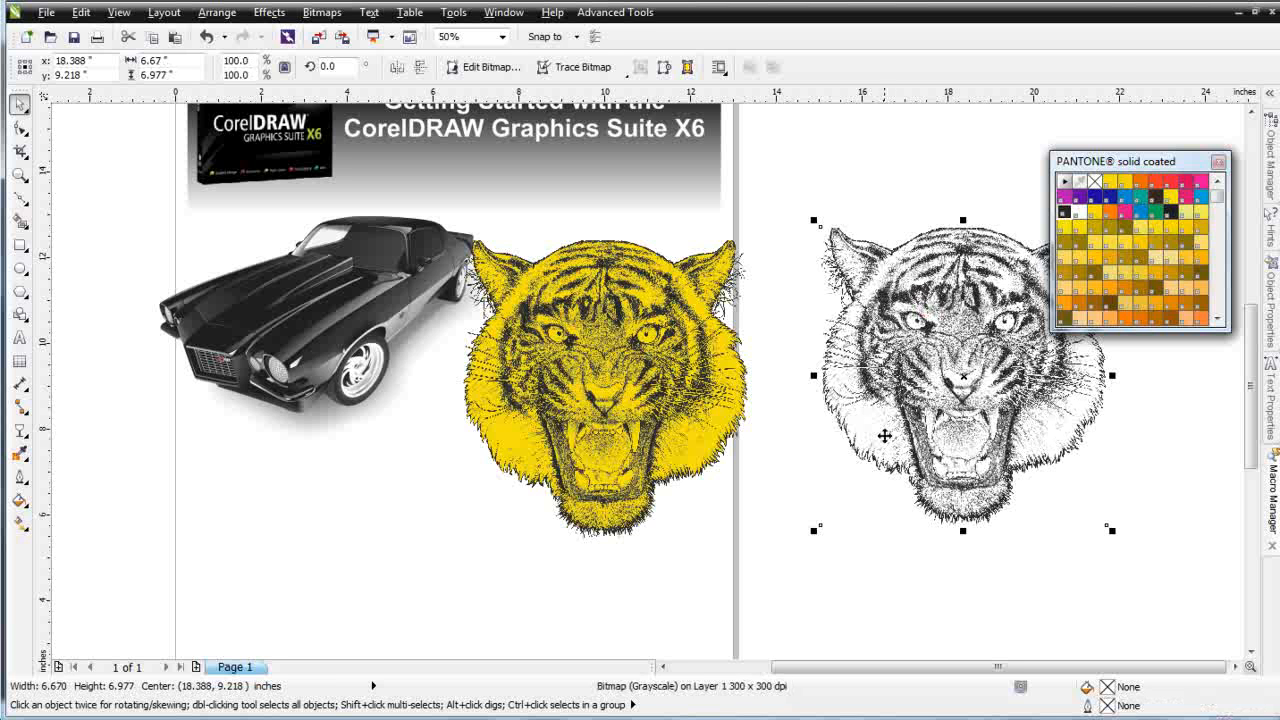
Move the grayscale tiger slightly lower beside the page
{"action": "left_click_drag", "start_coordinate": [941, 308], "coordinate": [922, 406]}
{"action": "left_click_drag", "start_coordinate": [986, 524], "coordinate": [988, 414]}
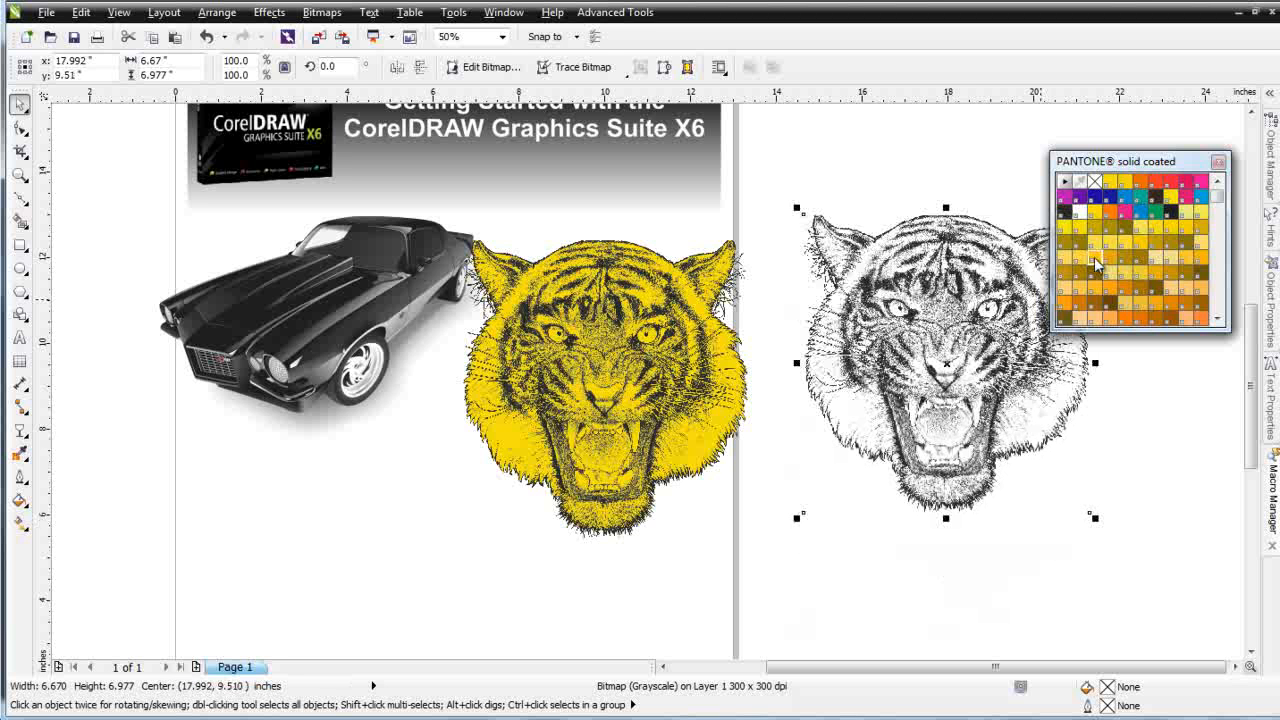
{"action": "left_click_drag", "start_coordinate": [962, 345], "coordinate": [963, 399]}
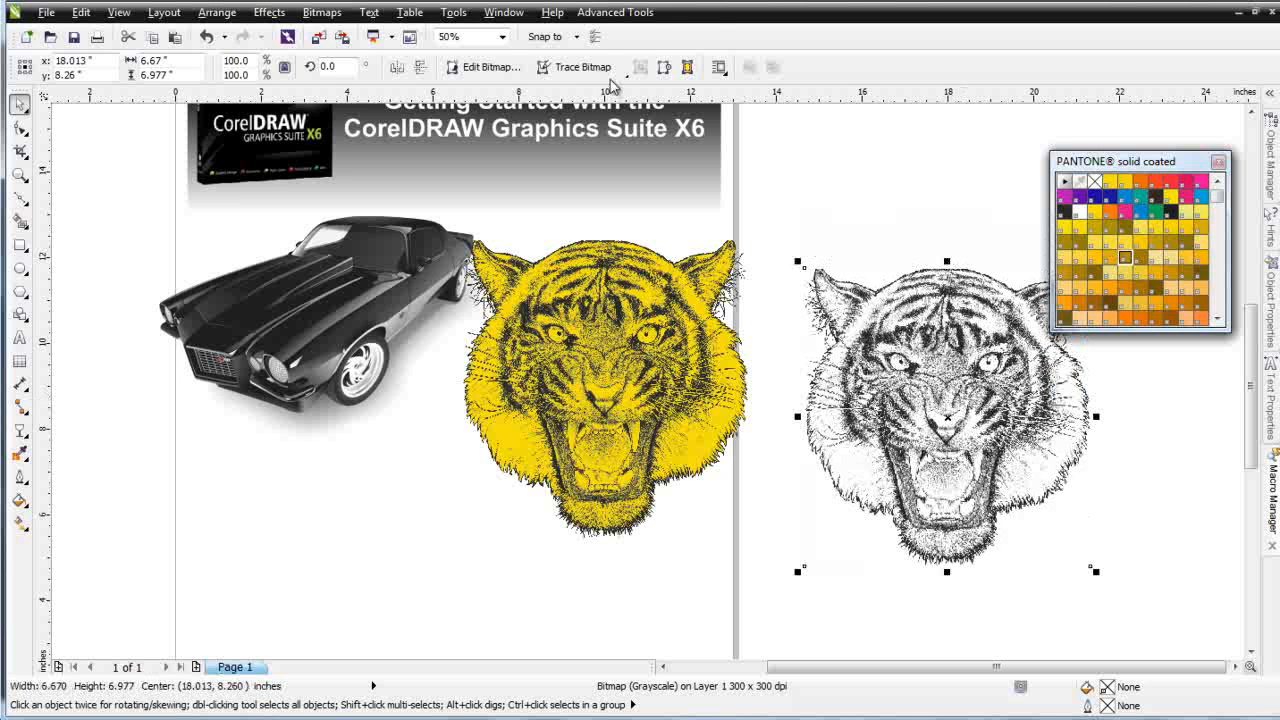
Open Fashion Factory 3 and convert the selected tiger to a 300 DPI monochrome image
{"action": "left_click", "coordinate": [614, 12]}
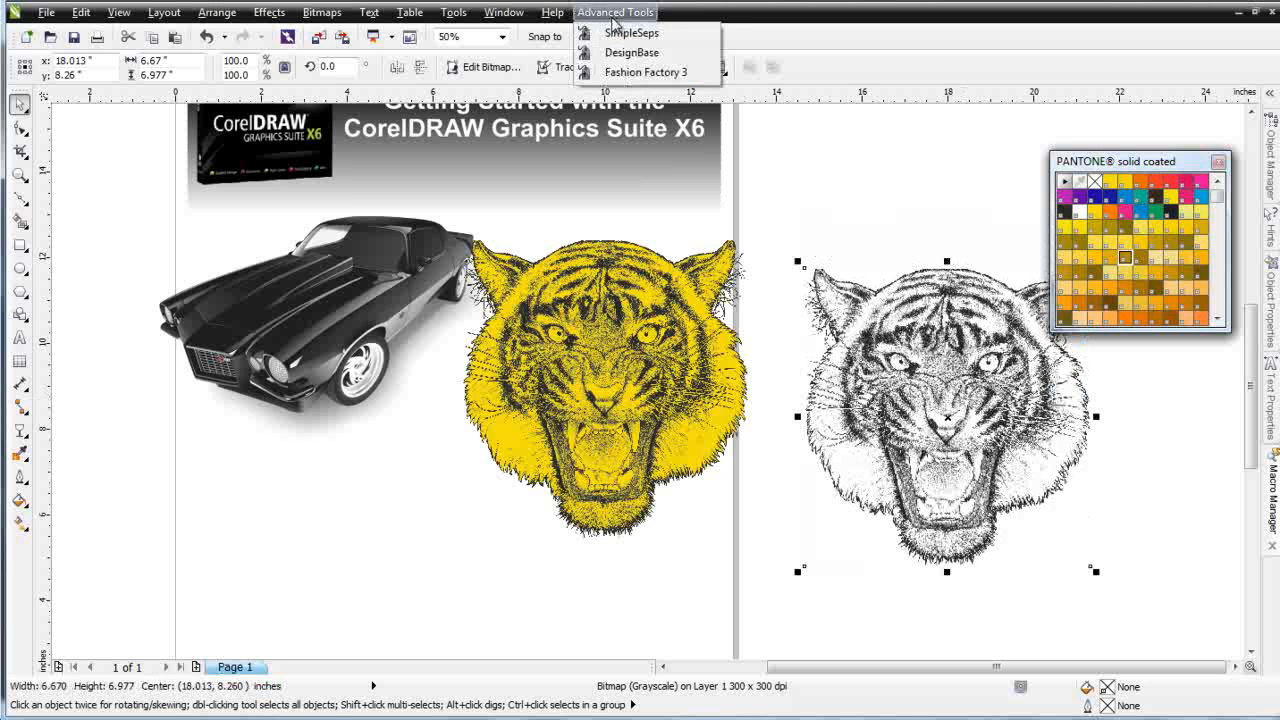
{"action": "left_click", "coordinate": [645, 72]}
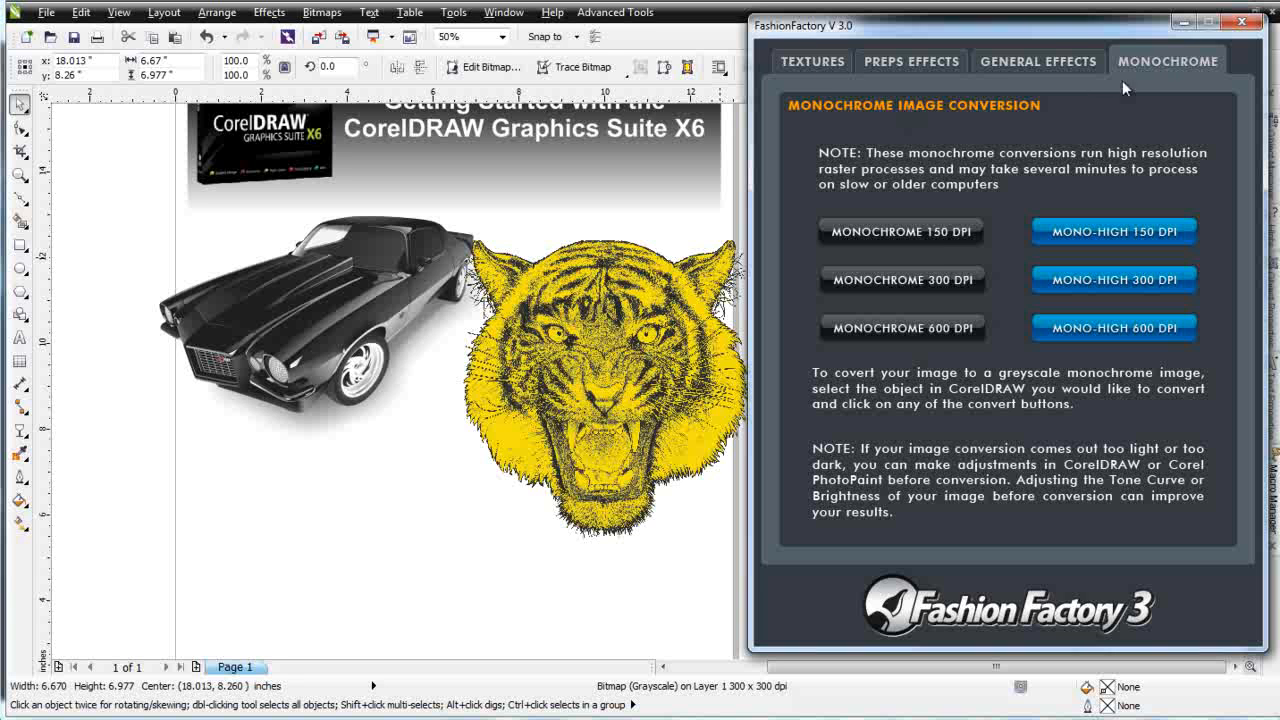
{"action": "left_click_drag", "start_coordinate": [1052, 30], "coordinate": [440, 65]}
{"action": "left_click", "coordinate": [986, 390]}
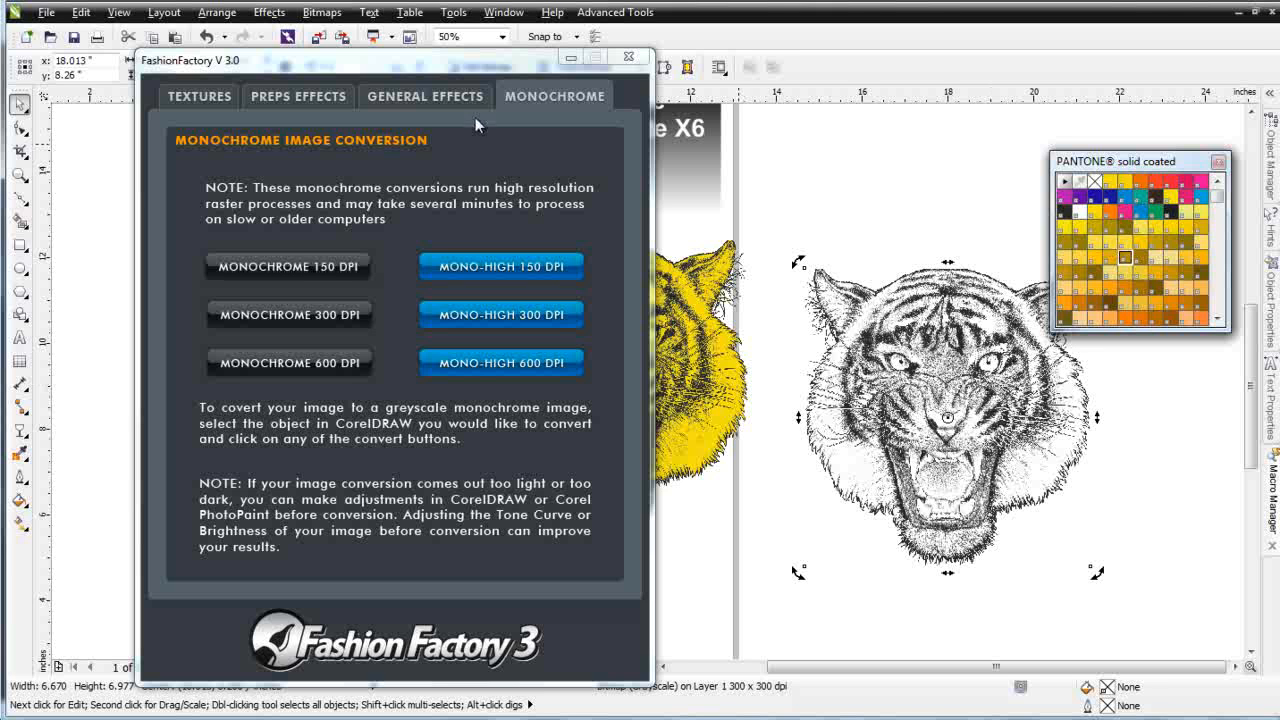
{"action": "left_click", "coordinate": [346, 322]}
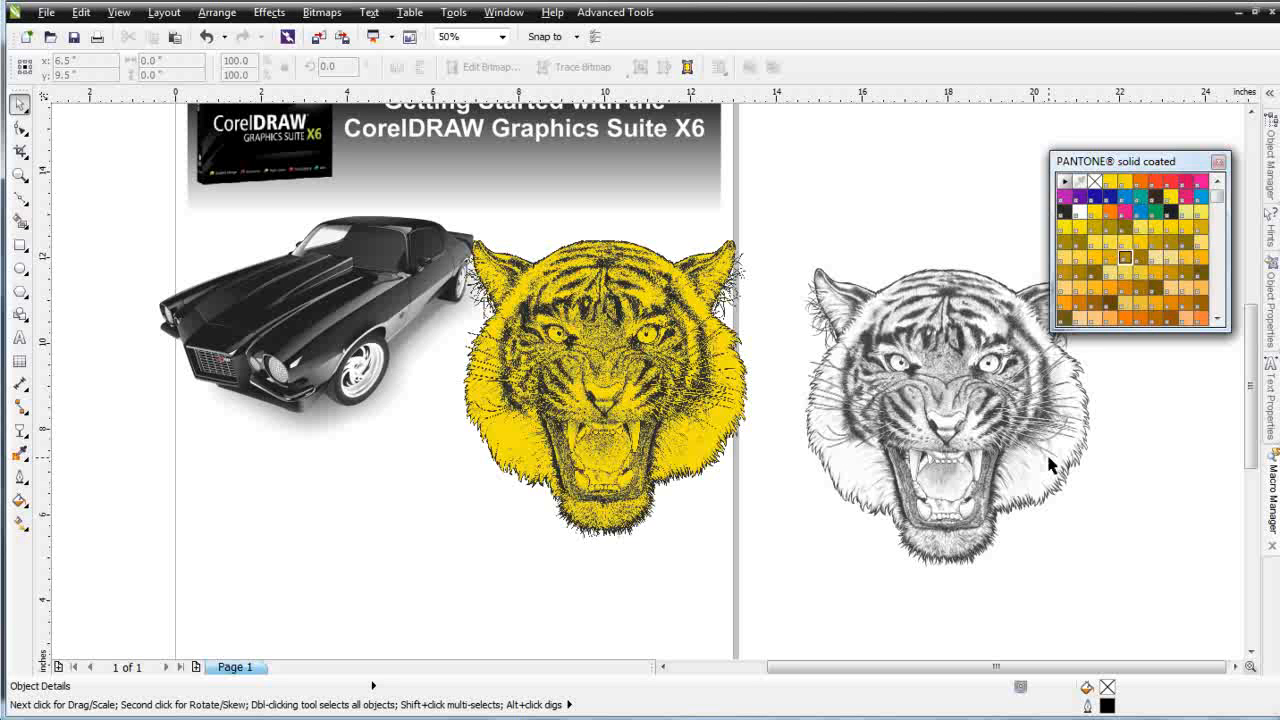
Recolor the monochrome tiger's linework PANTONE 105 C with no background fill, and move it up slightly
{"action": "left_click", "coordinate": [940, 422]}
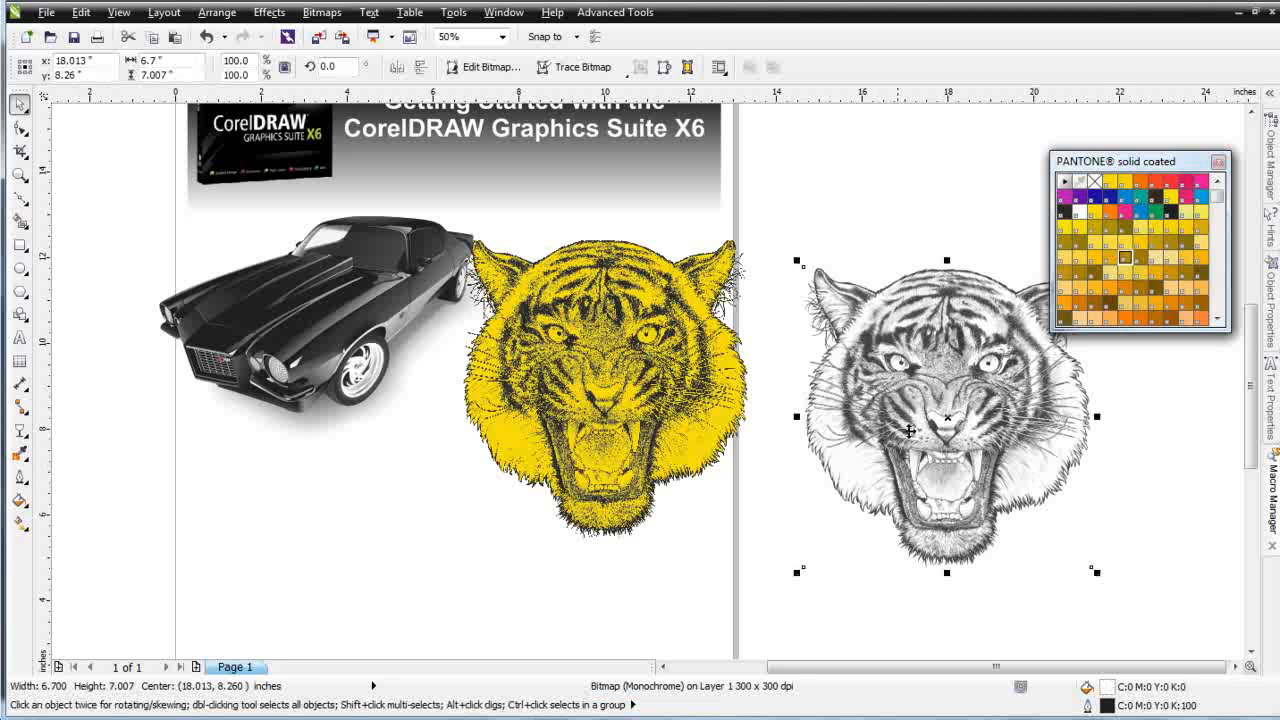
{"action": "left_click", "coordinate": [1097, 196]}
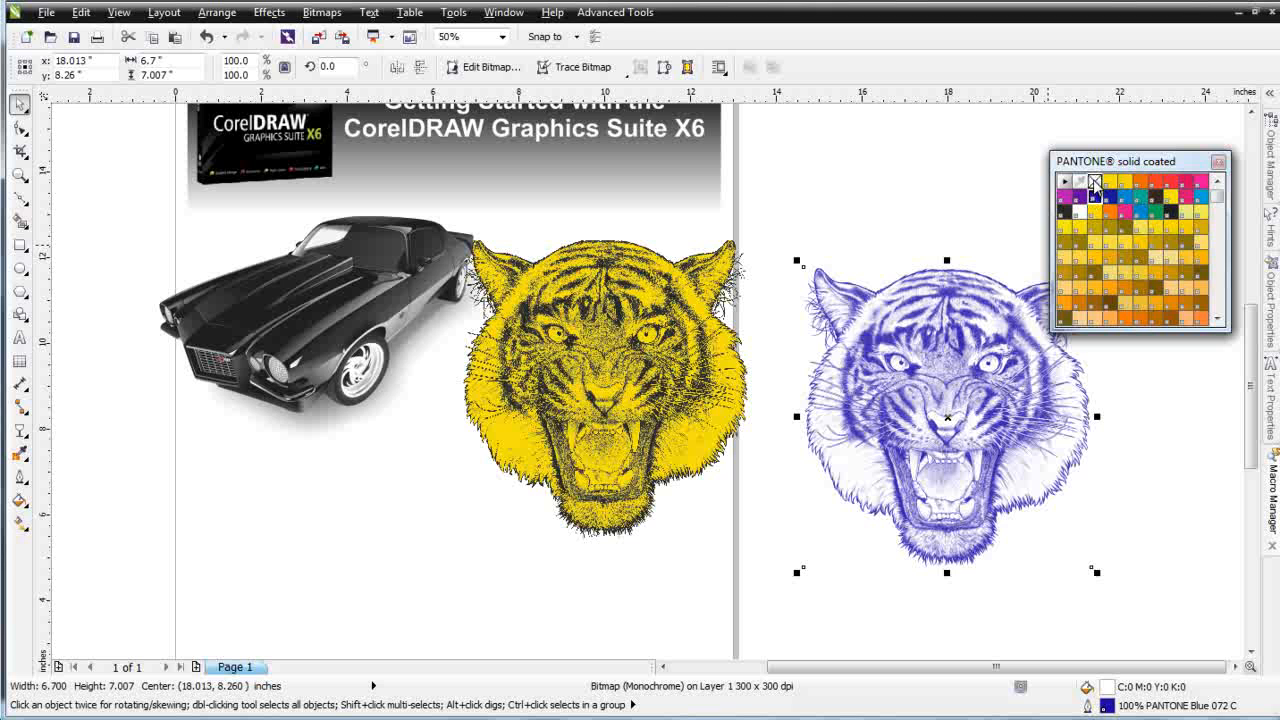
{"action": "left_click", "coordinate": [1095, 182]}
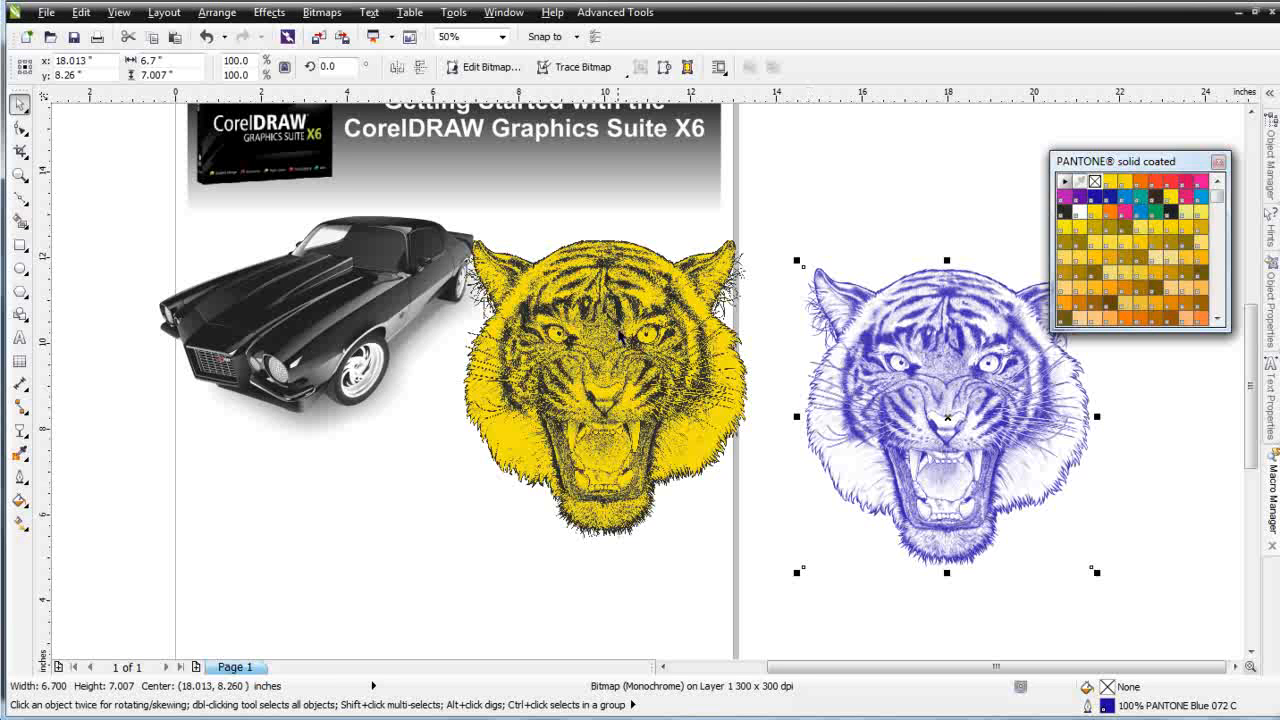
{"action": "left_click", "coordinate": [1124, 227]}
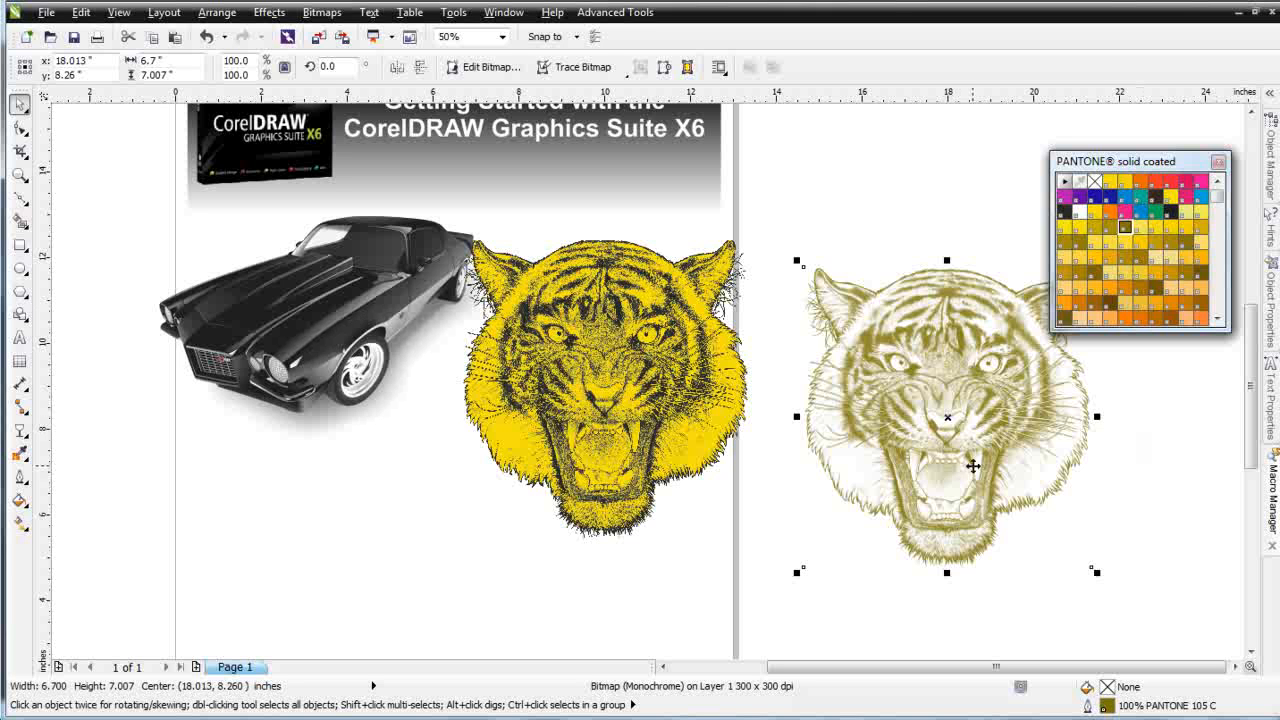
{"action": "left_click_drag", "start_coordinate": [961, 426], "coordinate": [968, 388]}
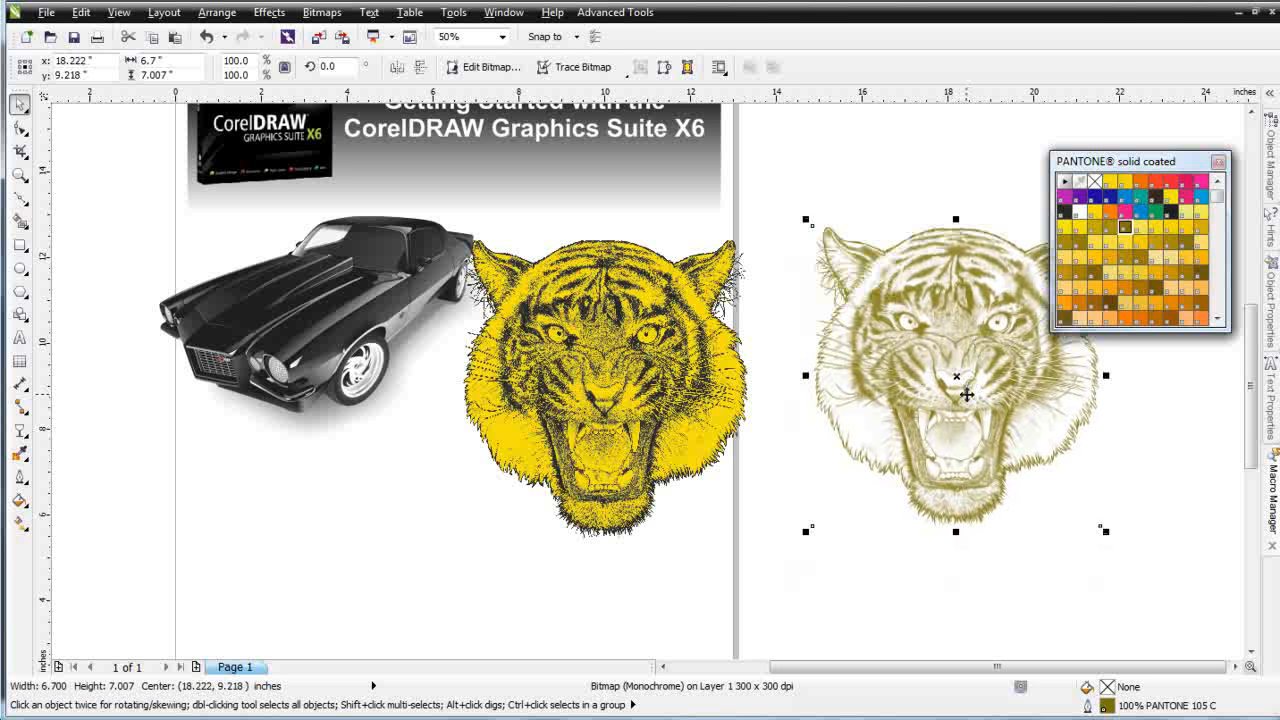